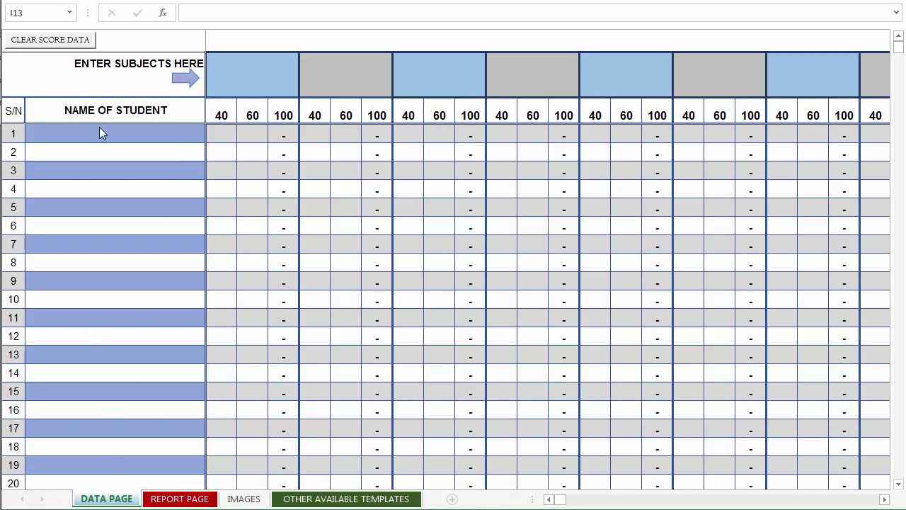
Point out the student name entry cells and the row of subject heading cells on the data sheet
click(127, 154)
key(Down)
key(Down)
key(Down)
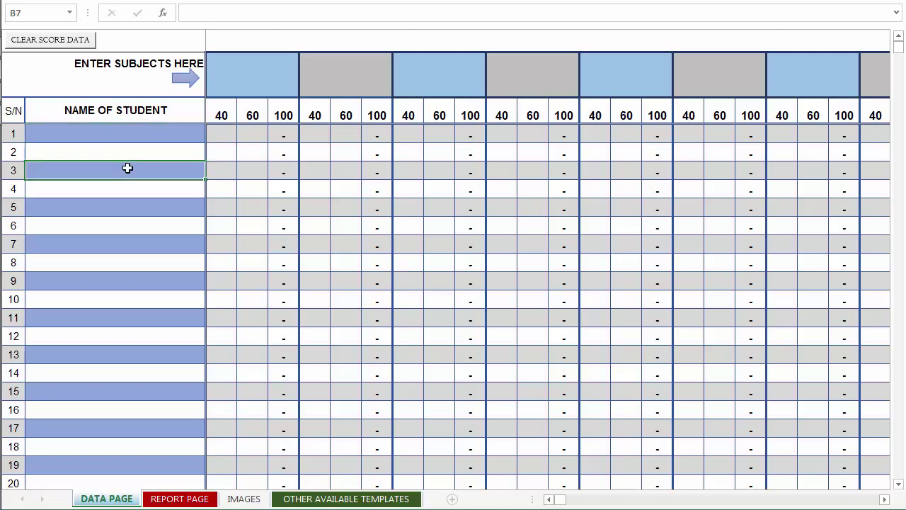
click(222, 78)
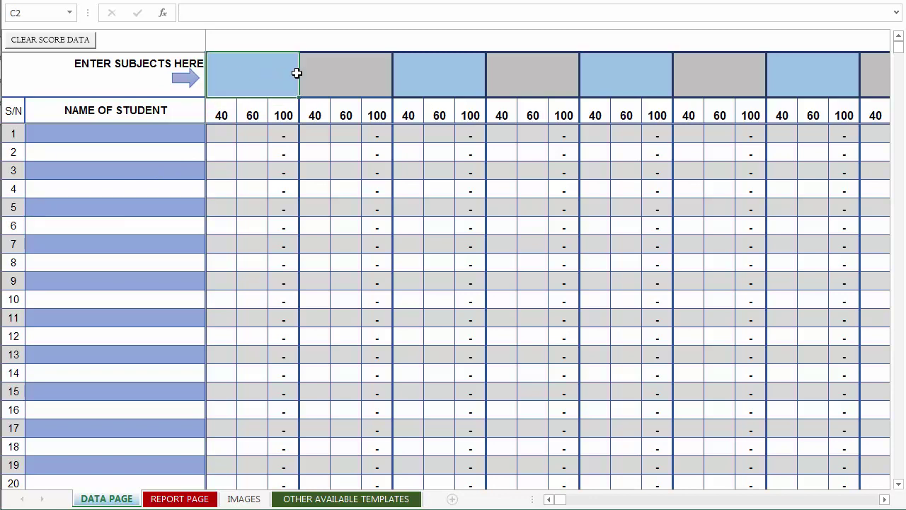
click(330, 74)
click(474, 70)
click(531, 71)
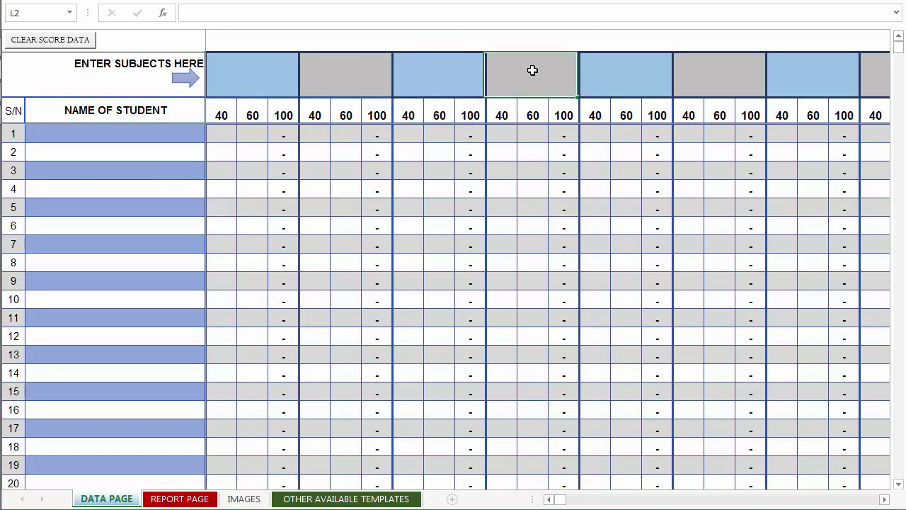
click(624, 71)
click(717, 73)
click(806, 75)
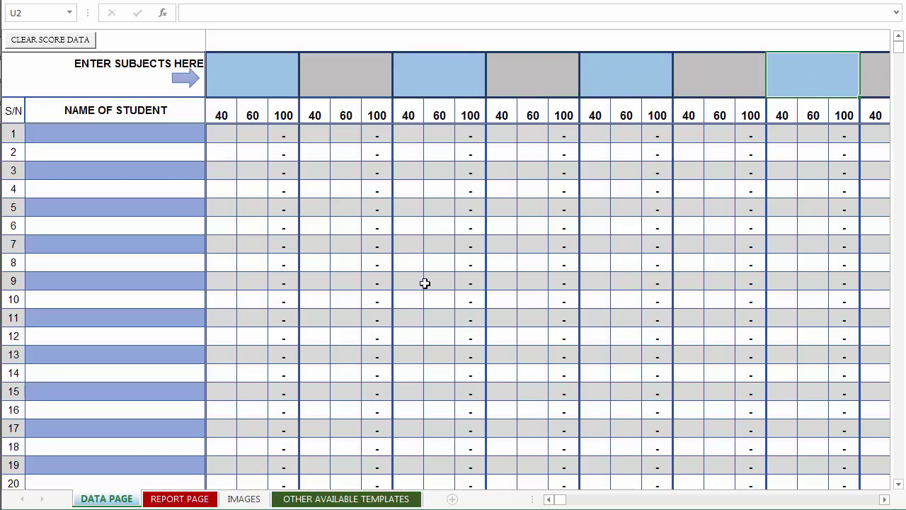
Point out the 40-mark and 60-mark score cells for students 1 to 4
click(222, 136)
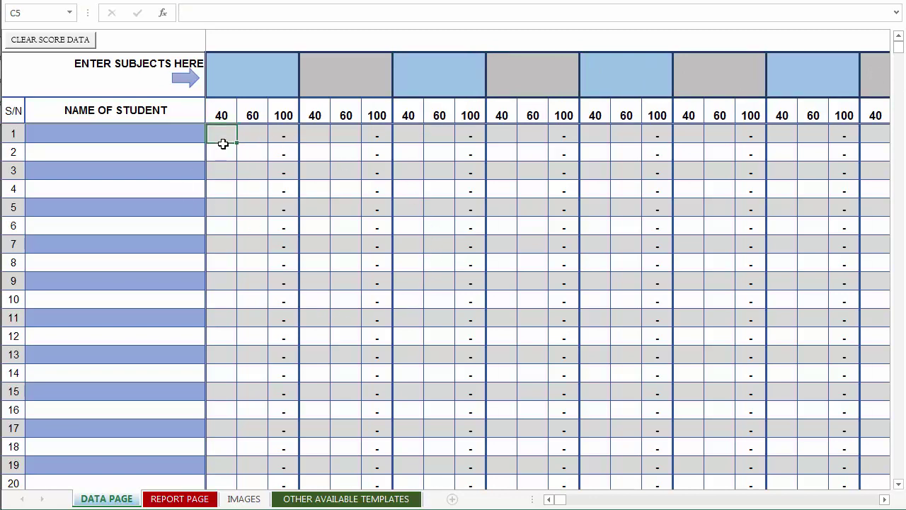
click(225, 156)
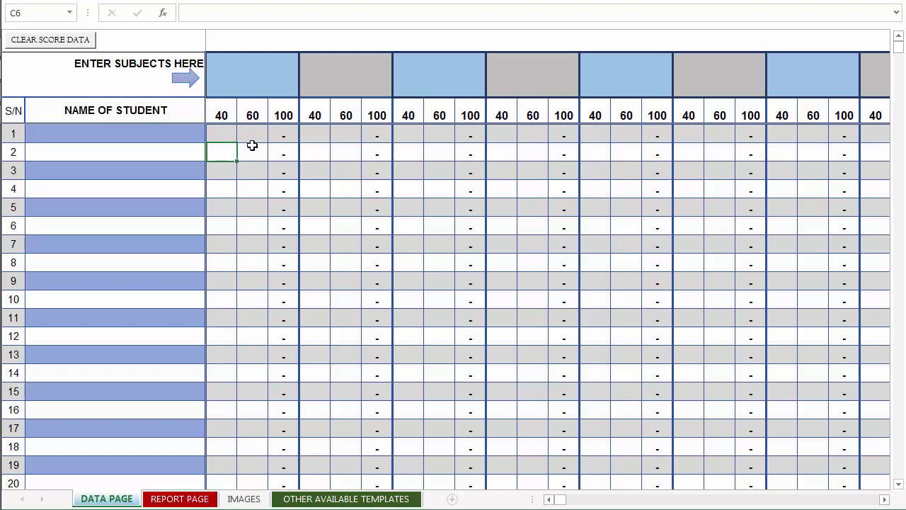
click(255, 136)
click(256, 152)
click(252, 187)
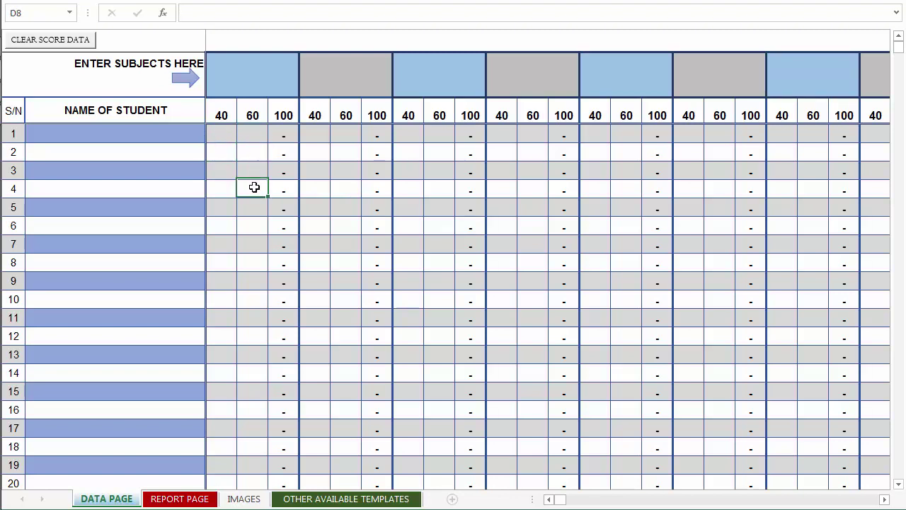
click(222, 172)
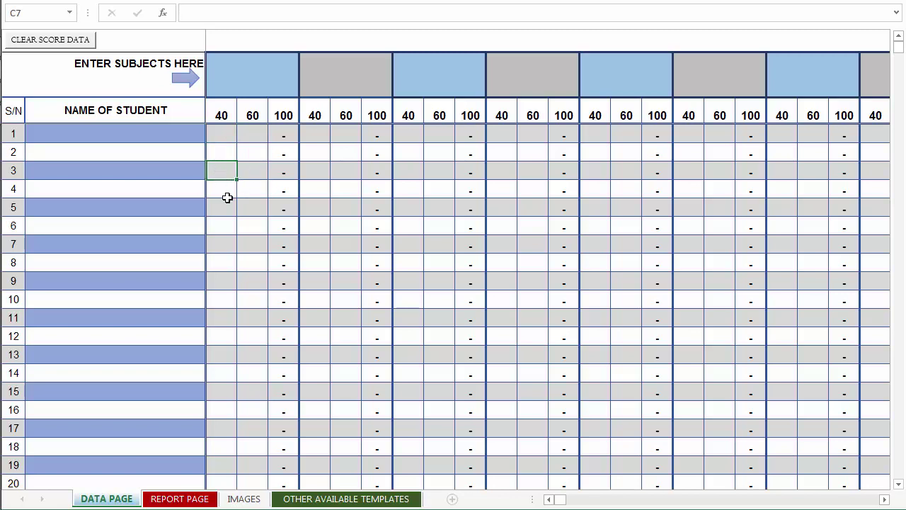
Scroll through the REPORT PAGE report card, then switch to the IMAGES photo sheet
click(164, 500)
scroll(205, 323, up, 1)
scroll(205, 323, up, 6)
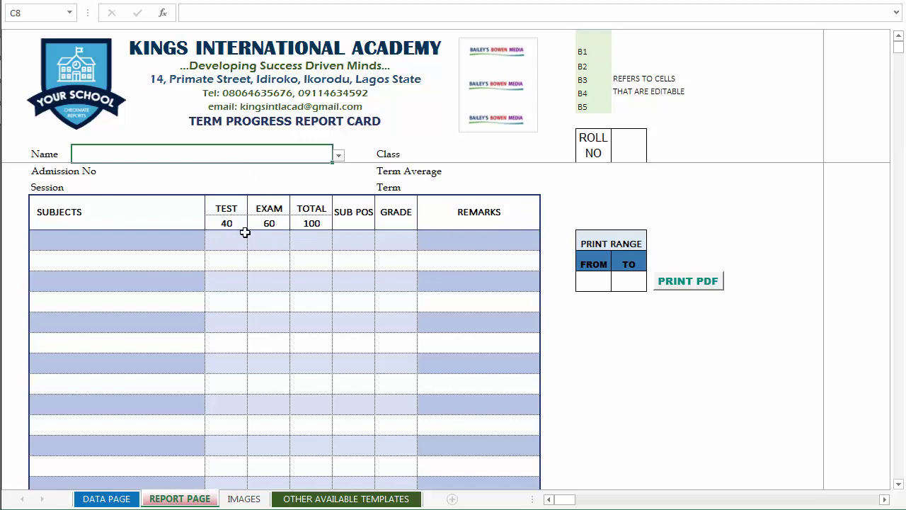
scroll(228, 238, down, 2)
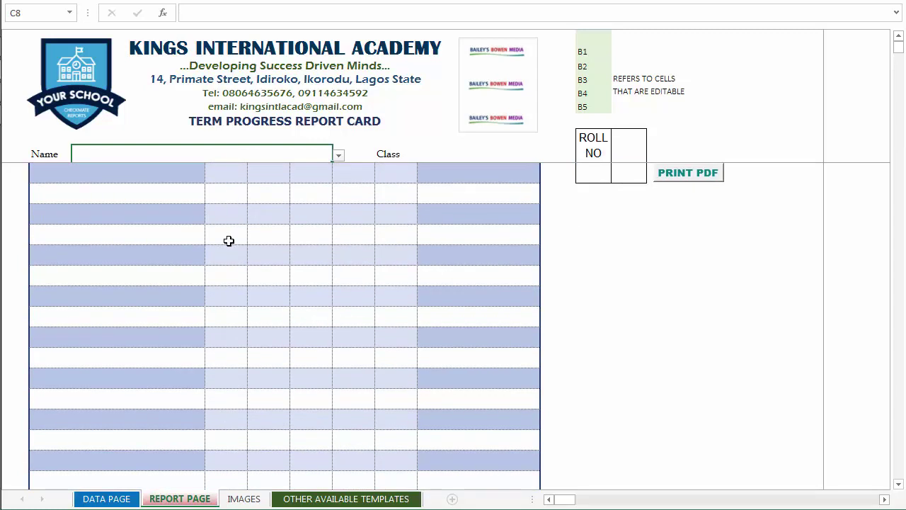
scroll(234, 239, up, 2)
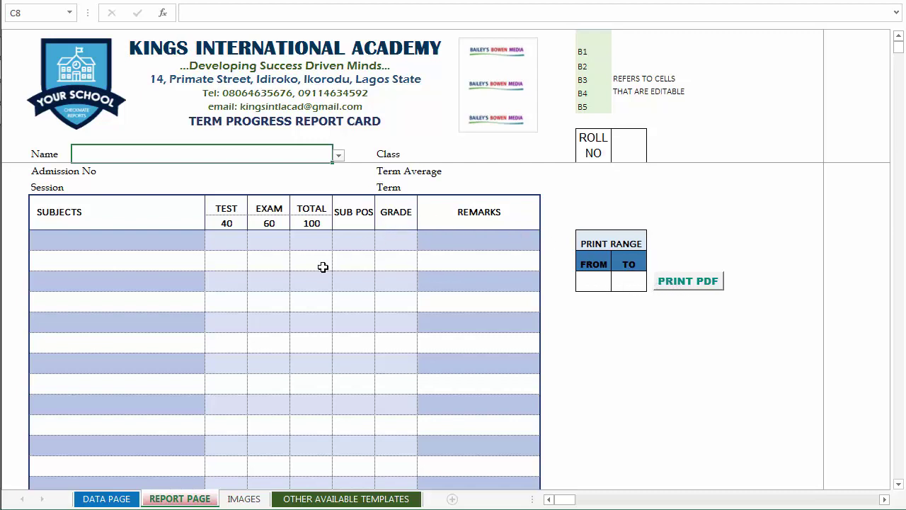
click(247, 500)
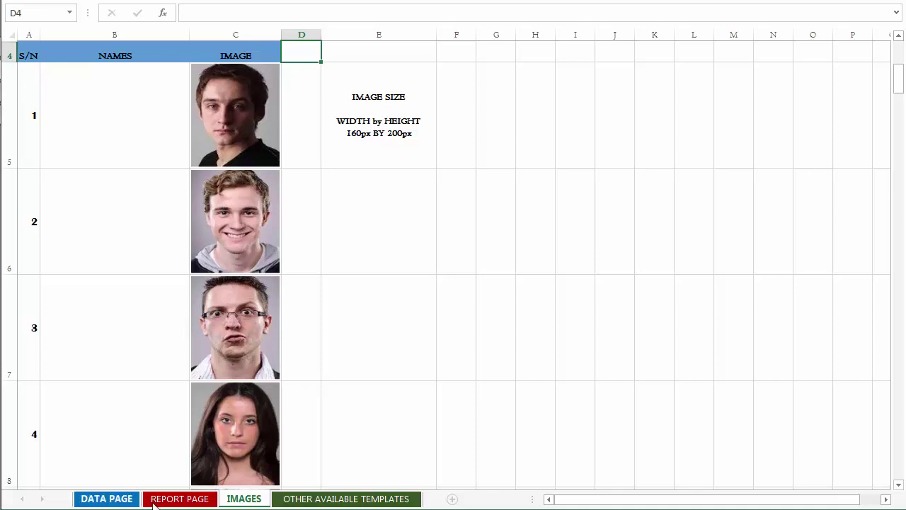
On DATA PAGE, move right past times-present, teacher and head teacher comments, and admission numbers to the all-term summaries
click(132, 499)
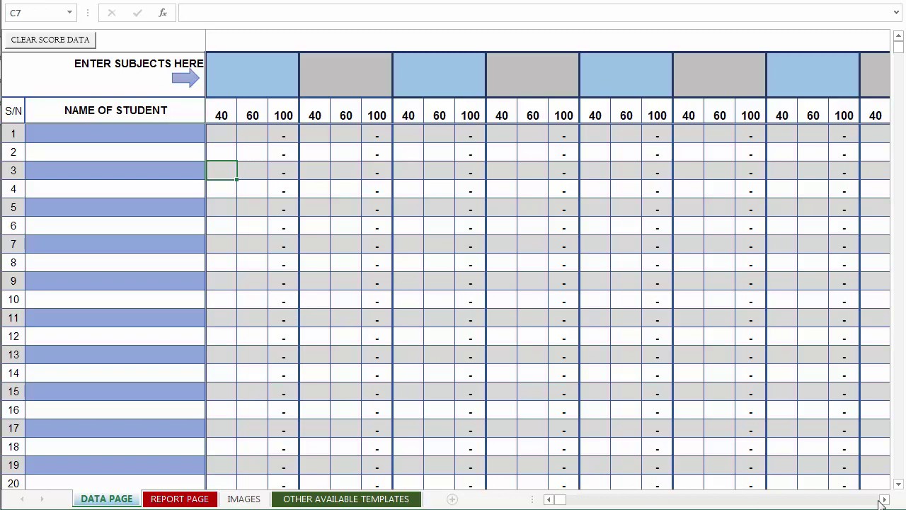
drag(884, 500, 884, 500)
click(717, 140)
click(803, 132)
drag(885, 499, 887, 500)
click(708, 135)
click(885, 500)
click(738, 136)
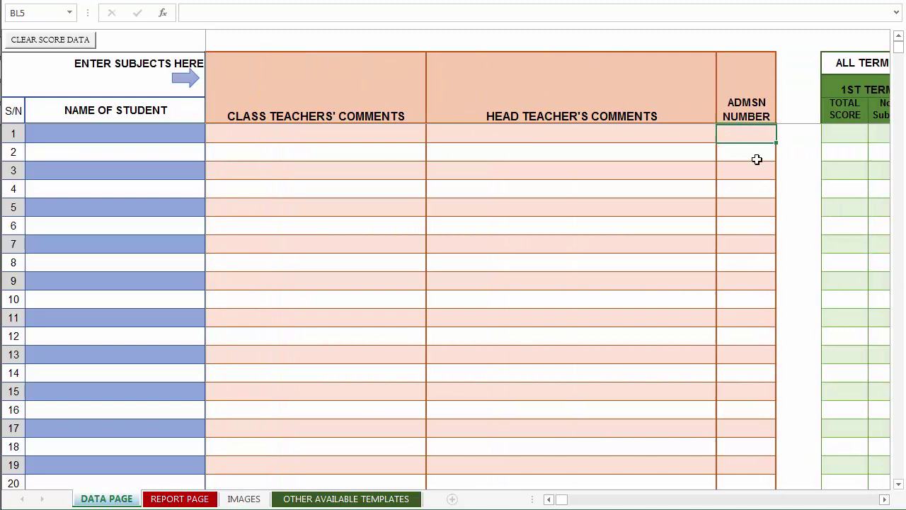
click(886, 500)
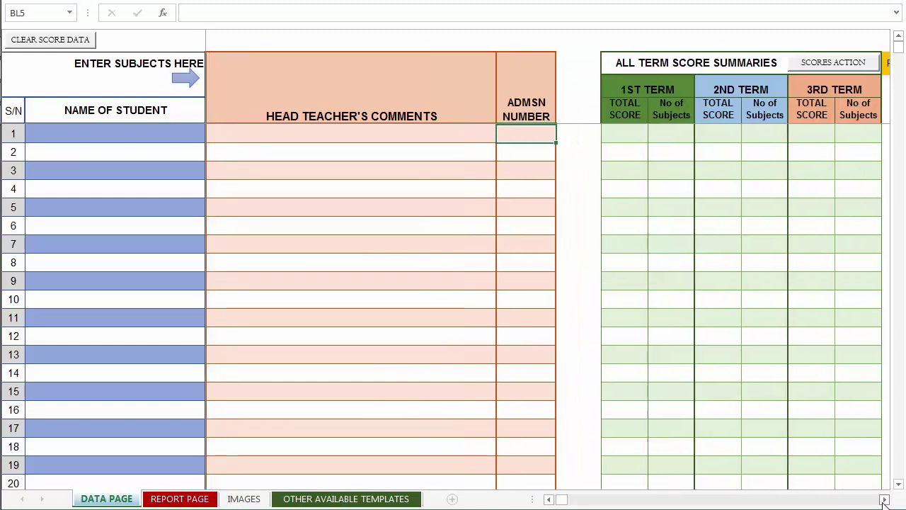
Glance at the REPORT PAGE, then return to DATA PAGE and scroll right to CLASS DATA
click(178, 499)
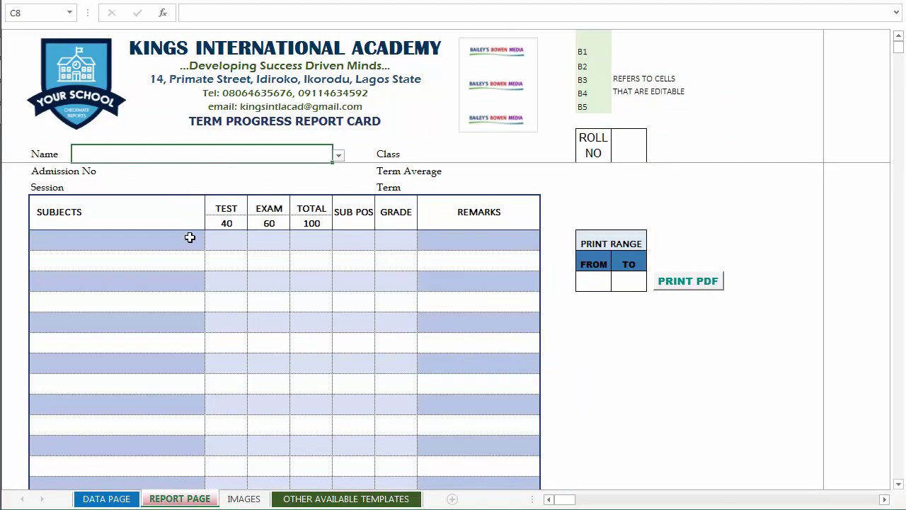
click(125, 498)
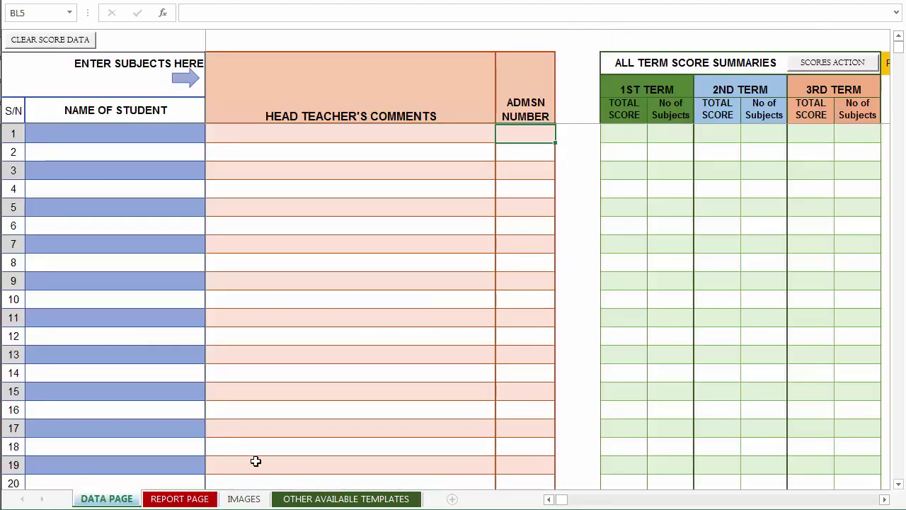
scroll(543, 270, right, 1)
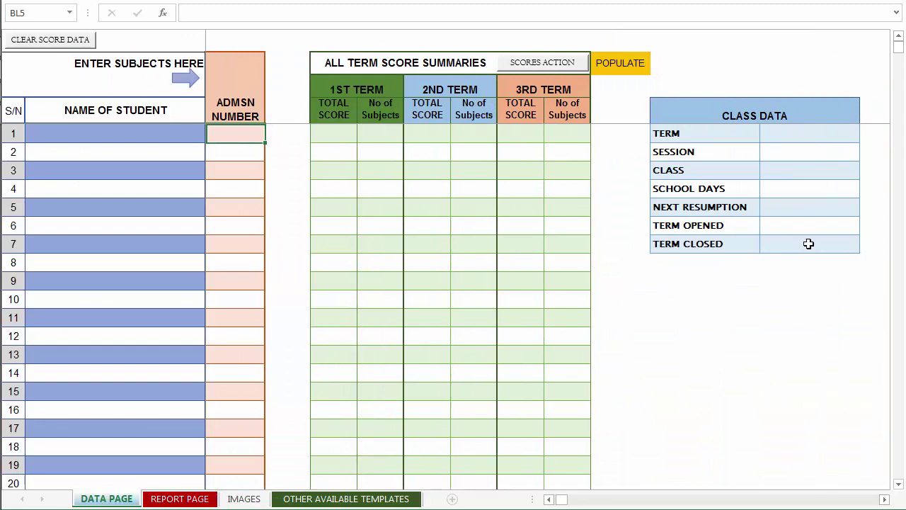
click(809, 134)
click(867, 137)
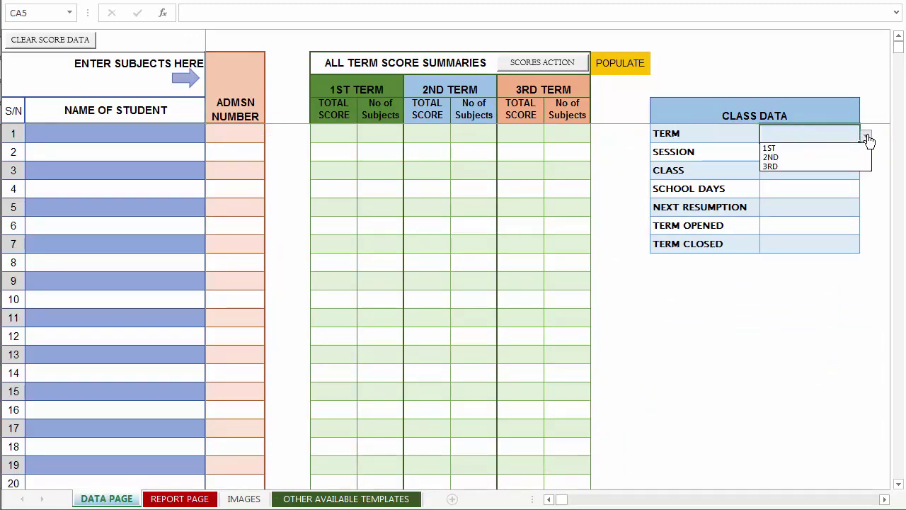
click(868, 139)
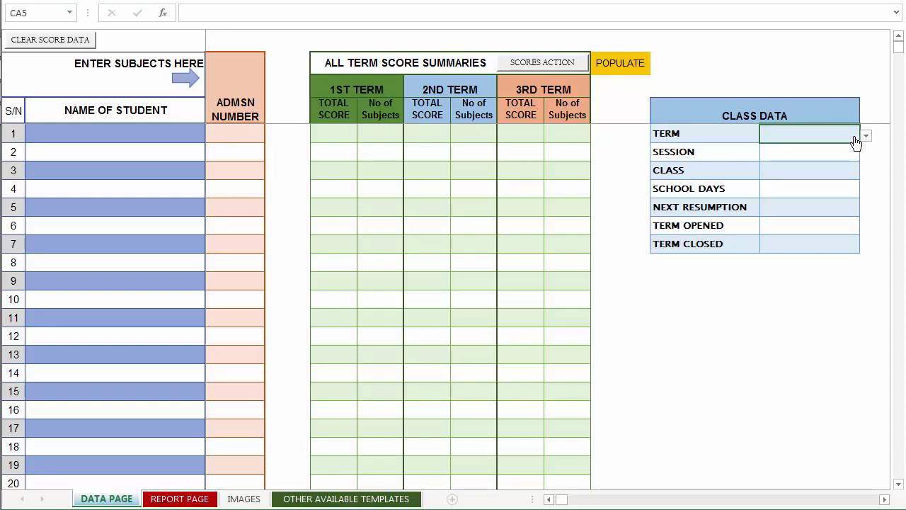
click(792, 152)
click(787, 171)
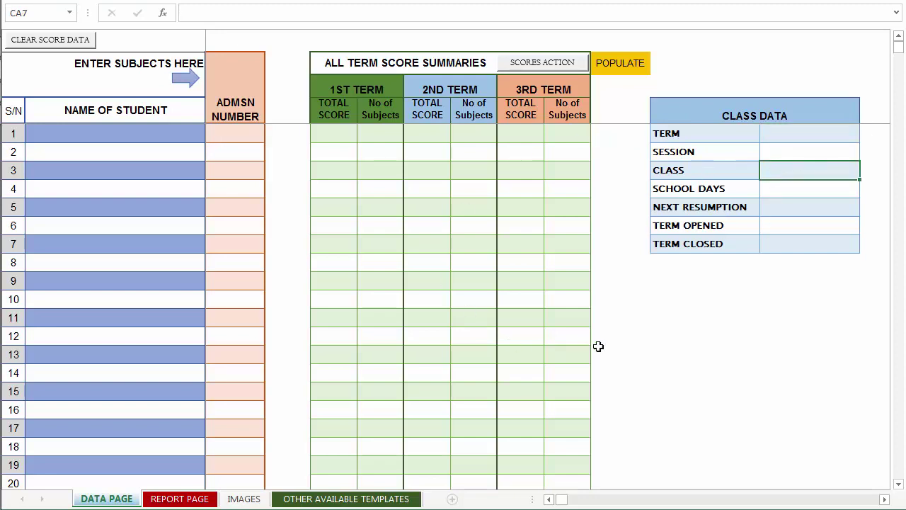
click(819, 192)
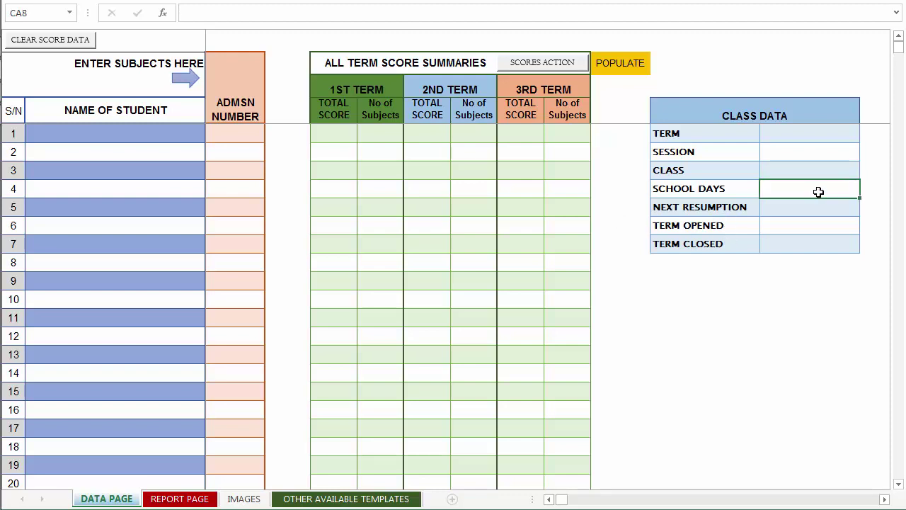
click(803, 211)
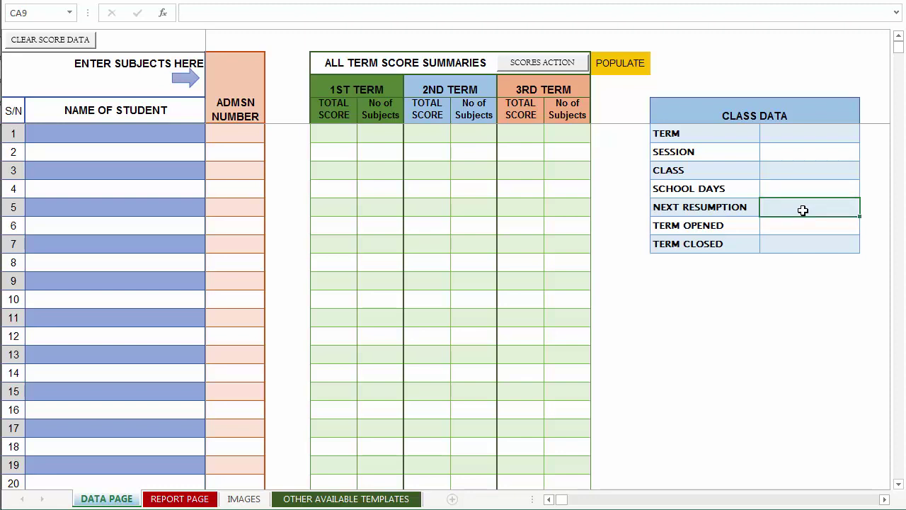
click(794, 229)
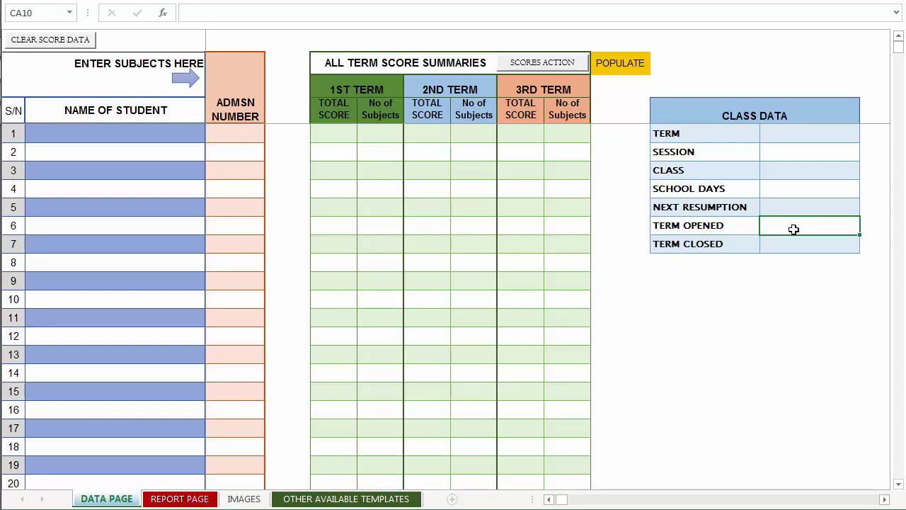
click(785, 245)
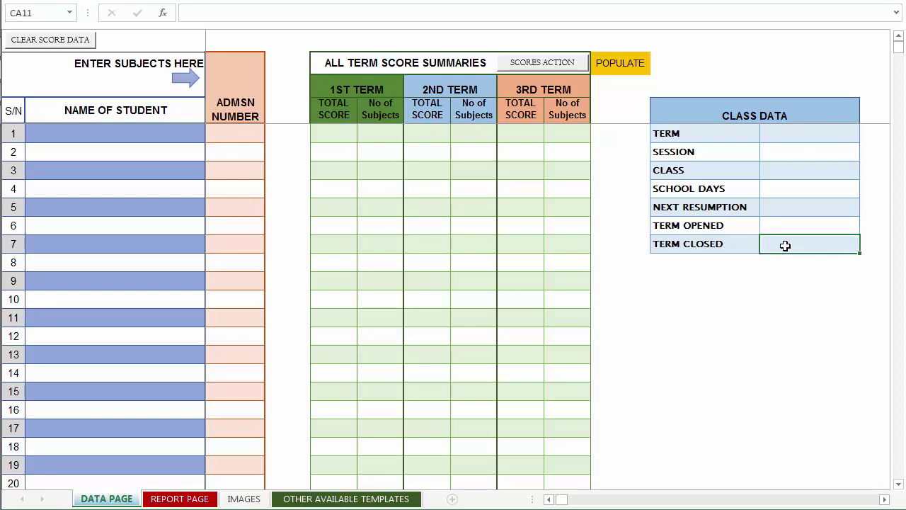
click(176, 499)
scroll(346, 226, down, 5)
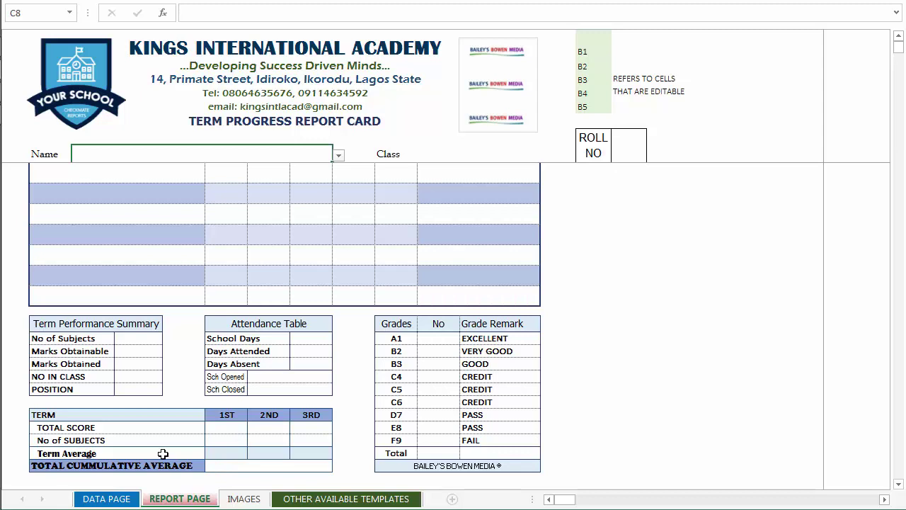
click(116, 500)
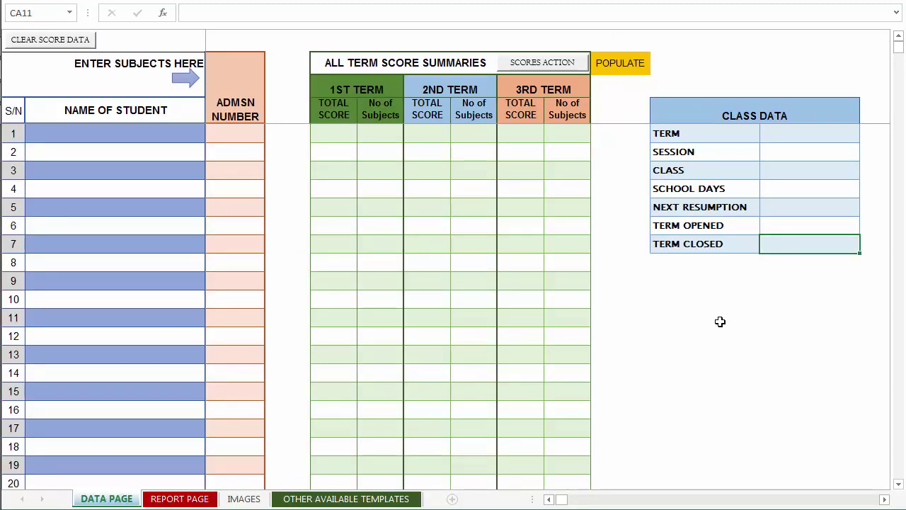
scroll(720, 321, down, 3)
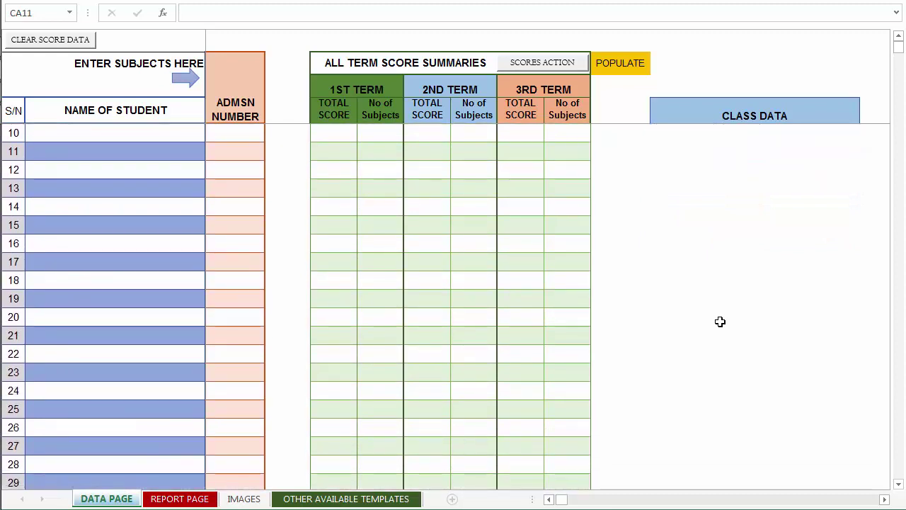
Switch to REPORT PAGE and scroll down to the blank 1st–3rd term score table and cumulative average row
scroll(720, 321, up, 3)
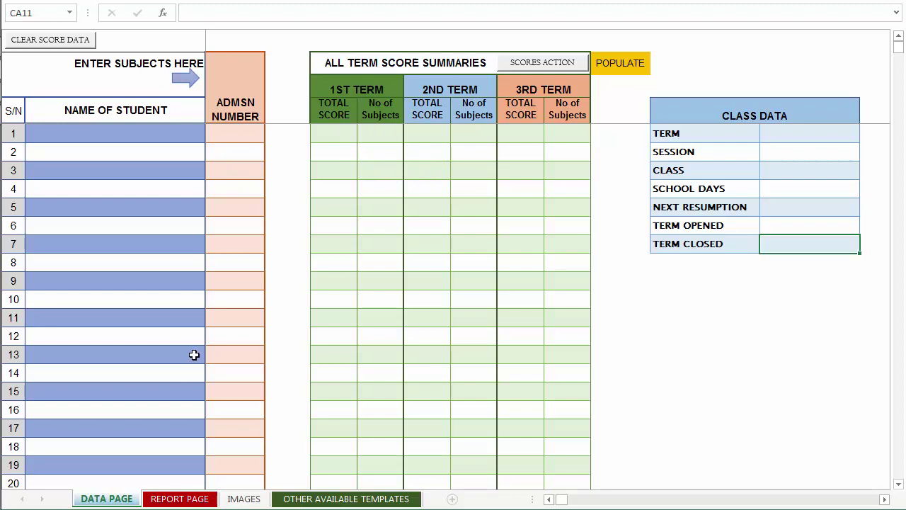
click(183, 498)
scroll(205, 369, down, 3)
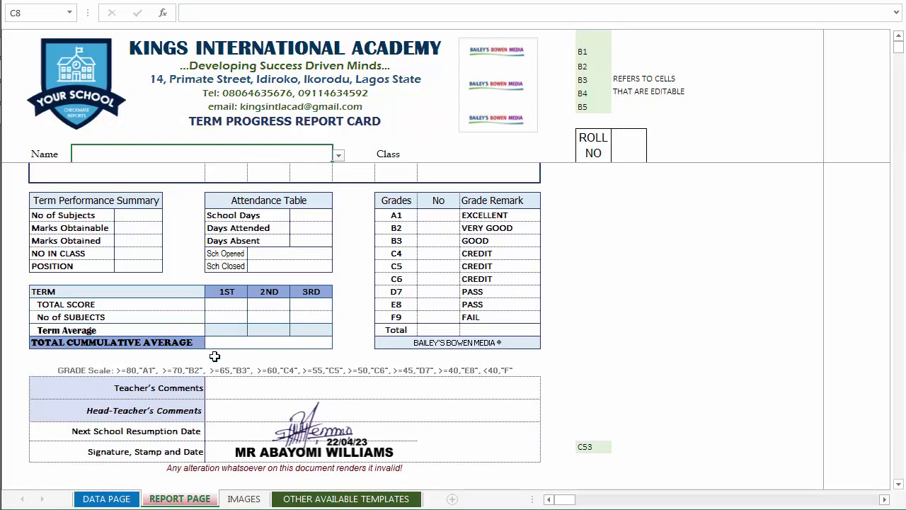
Return to DATA PAGE and scroll right to the empty 2nd/3rd term summaries and CLASS DATA table
click(110, 498)
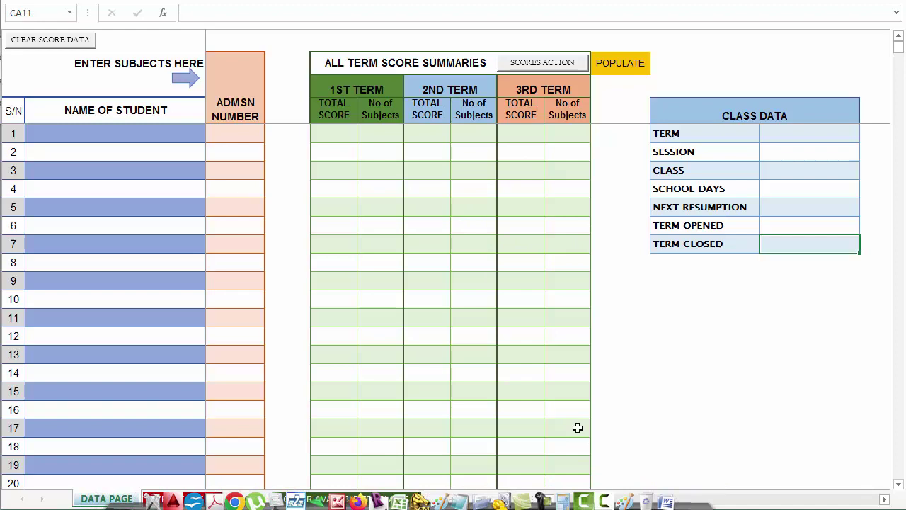
drag(565, 500, 493, 497)
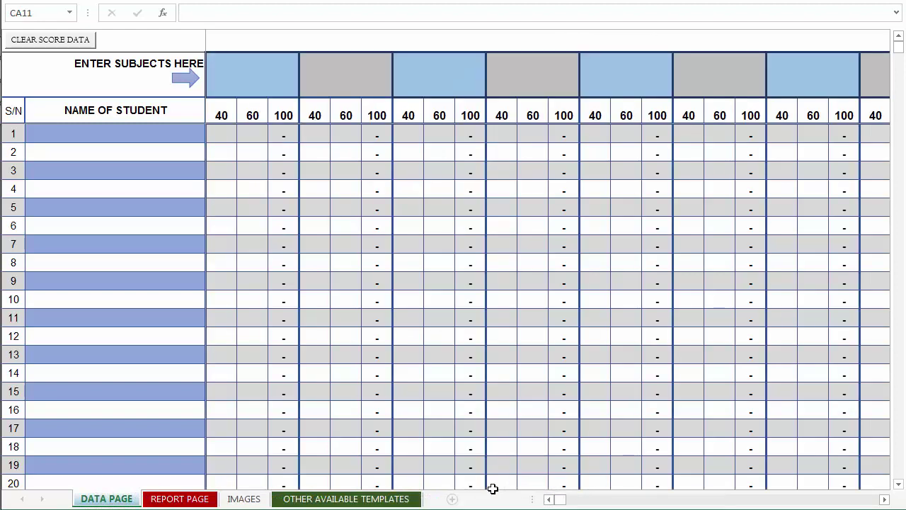
scroll(617, 500, right, 2)
scroll(617, 500, right, 12)
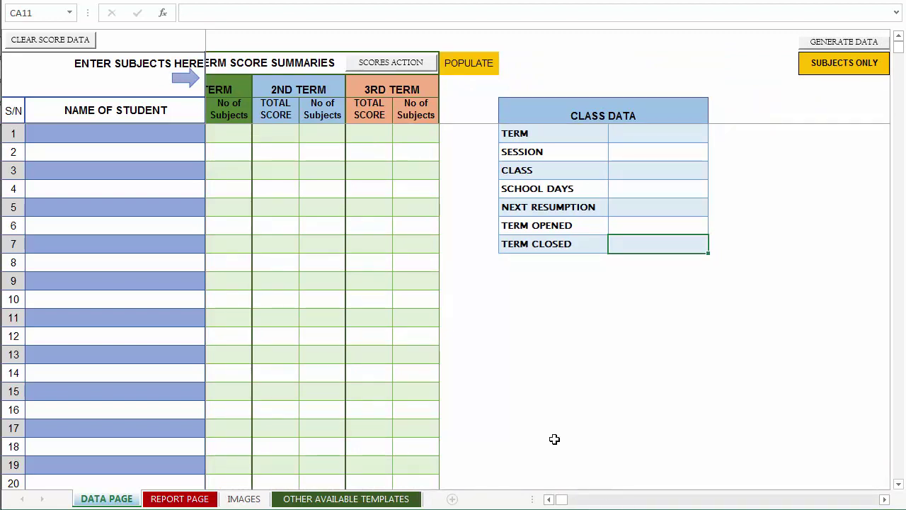
Set the Class Data TERM to 1ST, SESSION to 2022/23 and CLASS to JSS2
click(624, 135)
key(alt+Down)
key(Return)
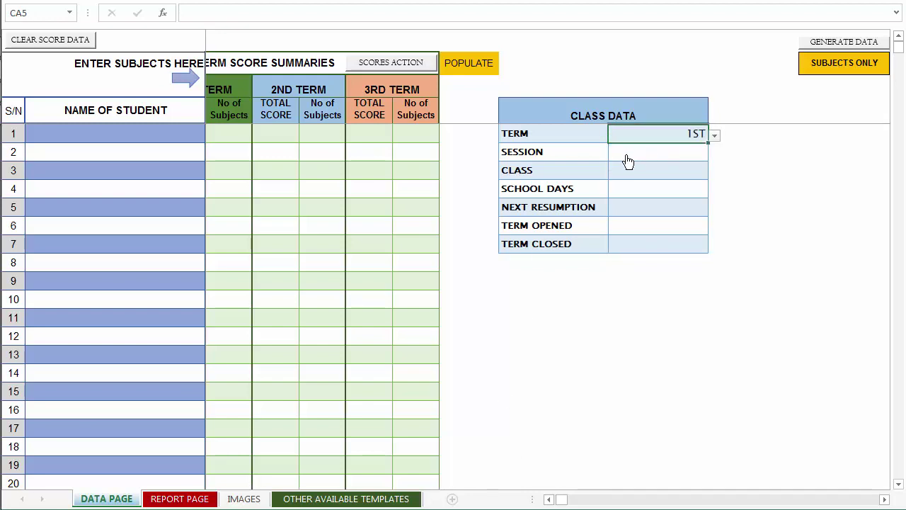
click(629, 154)
text(2022/23)
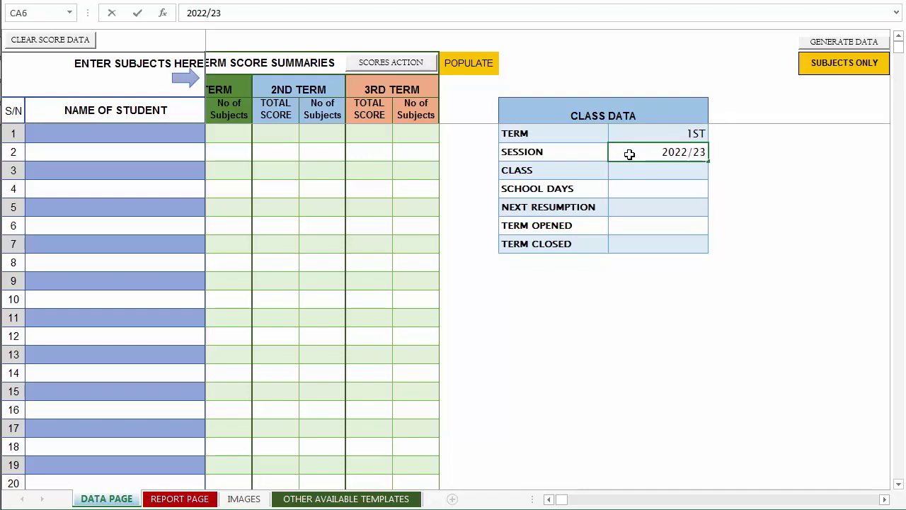
click(644, 171)
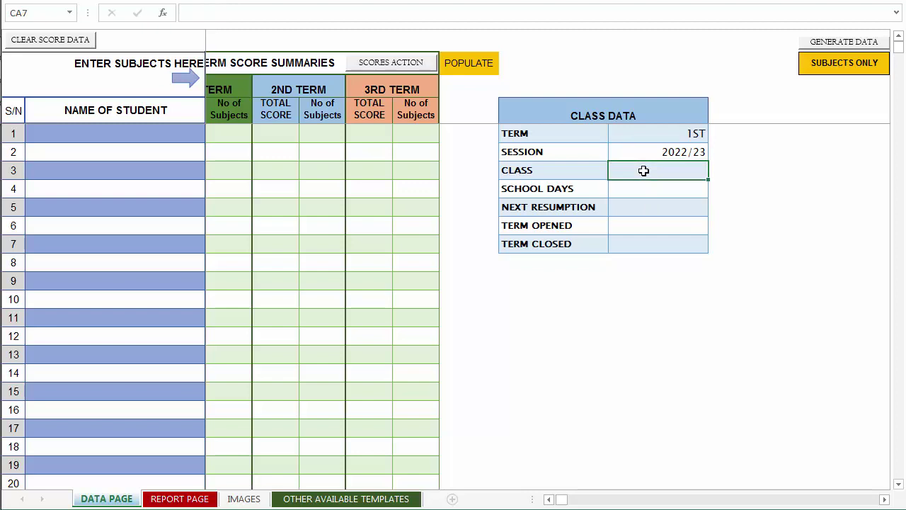
text(JSS2)
click(630, 188)
Enter 212 school days and the dates 07/01/23, 12/09/22 and 12/12/22
double_click(629, 188)
text(212)
key(Return)
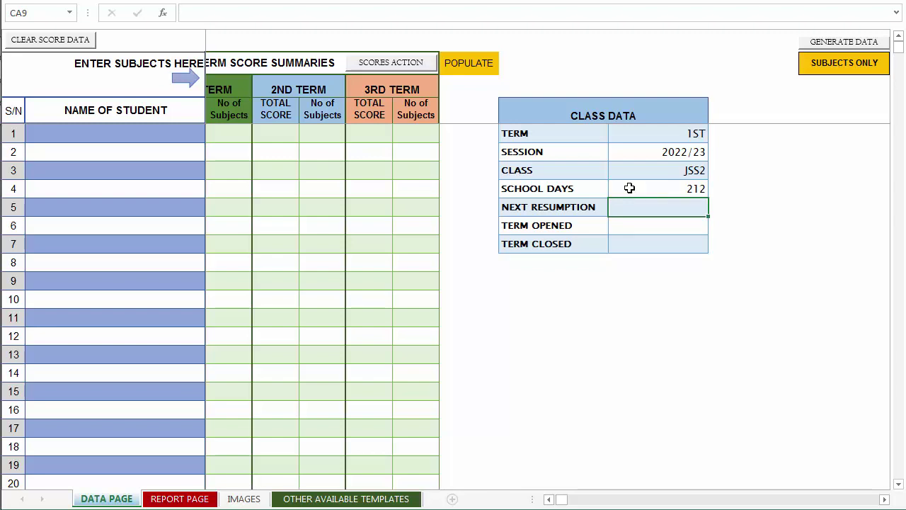
text(07)
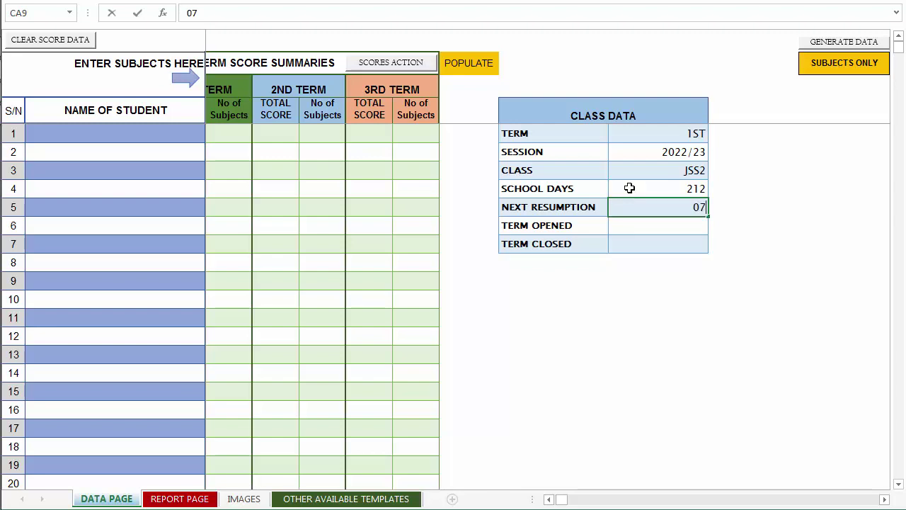
text(/01/23)
key(Return)
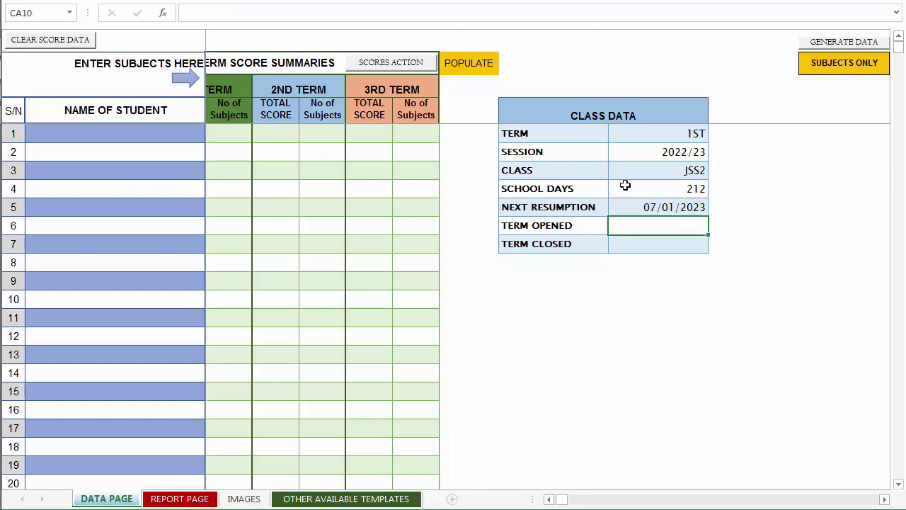
text(12/09/22)
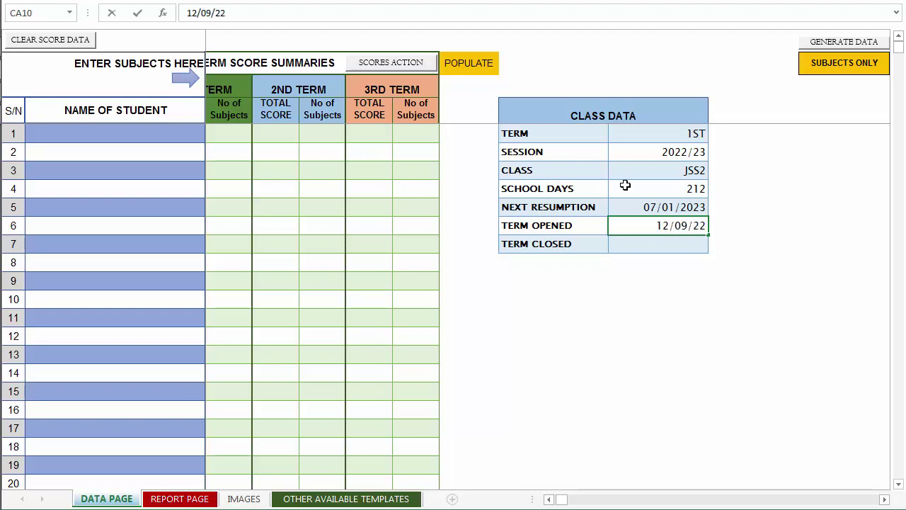
key(Return)
text(12)
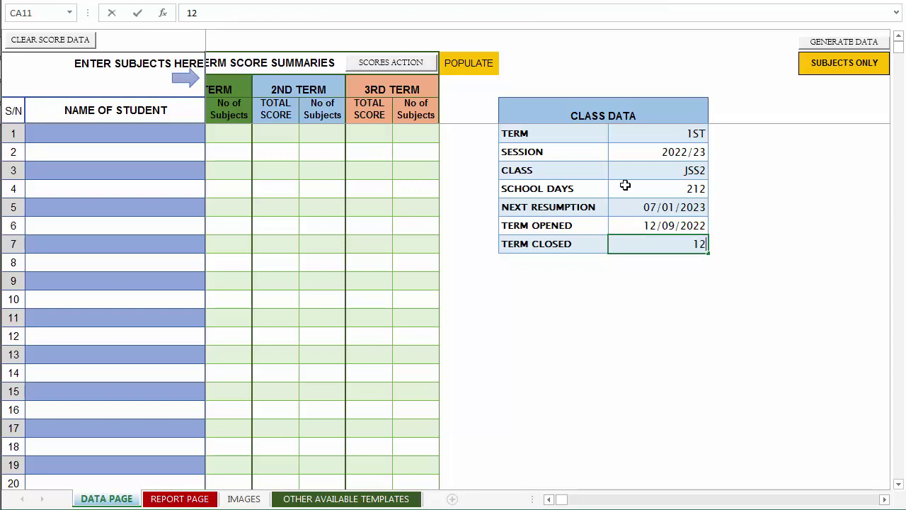
text(/12/22)
key(ctrl+Down)
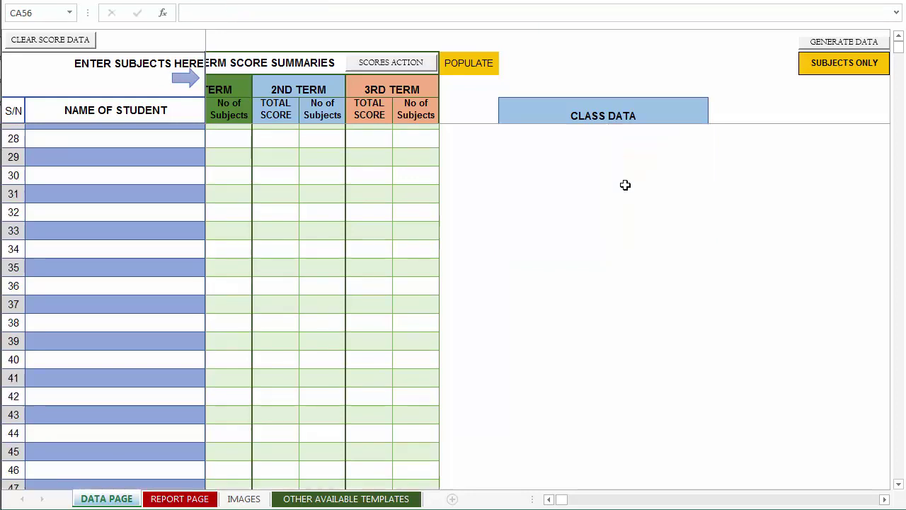
scroll(642, 201, up, 7)
scroll(654, 209, up, 3)
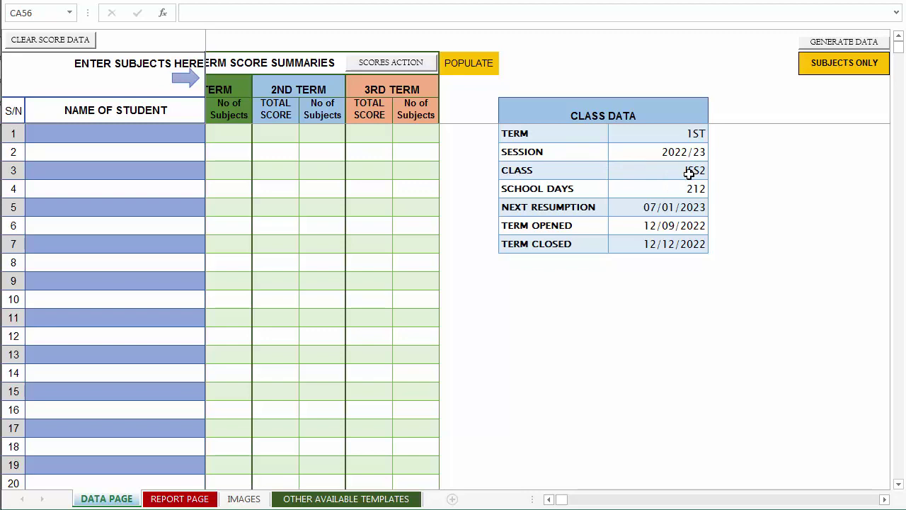
Scroll back to the score columns and title the first subject heading ENGLISH
click(549, 499)
drag(549, 500, 549, 499)
click(270, 68)
text(ENGLISS)
key(BackSpace)
text(H)
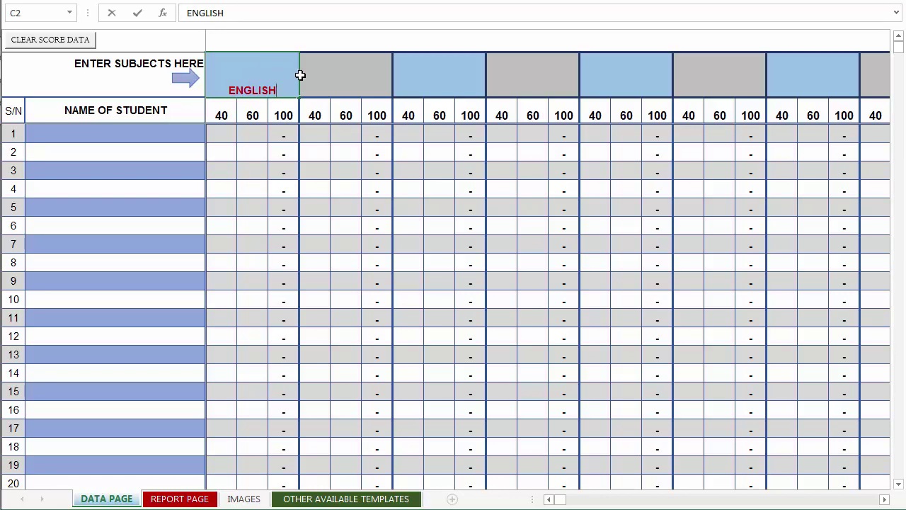
click(340, 74)
click(415, 80)
Enter the first student's name in the first name cell of column B
click(75, 127)
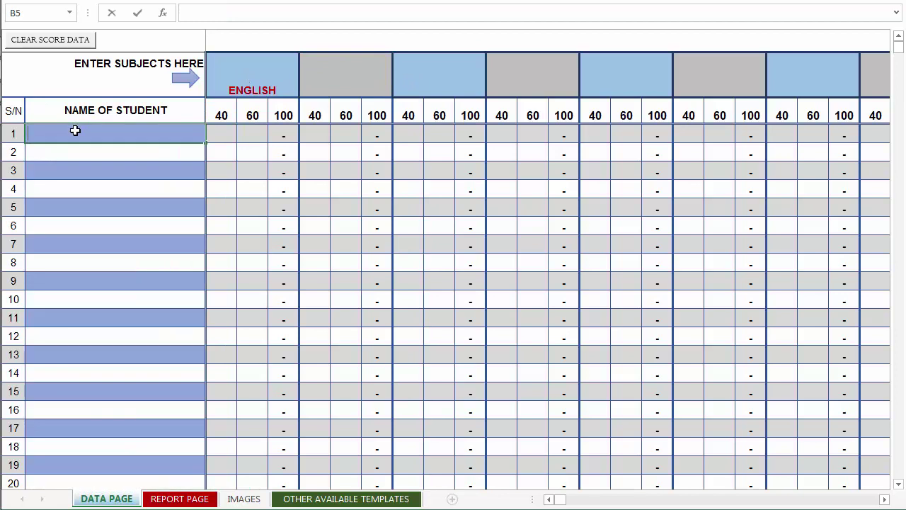
text(CHIGIO)
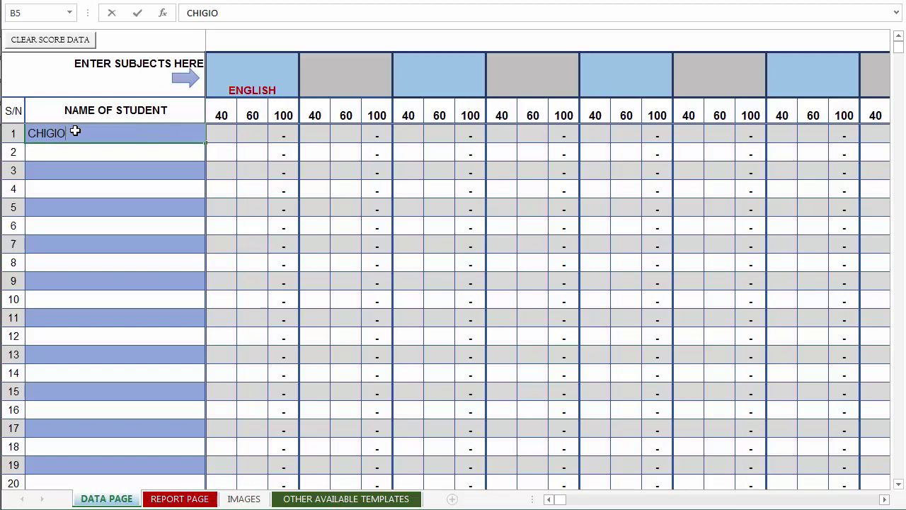
click(101, 170)
key(Up)
key(Up)
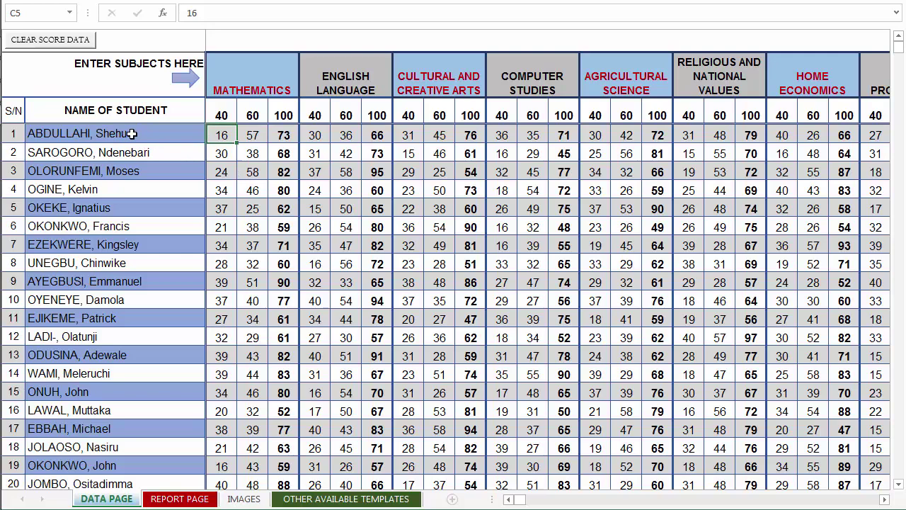
Review the DATA PAGE totals, subject counts, averages and comments, then open the REPORT PAGE
scroll(186, 171, down, 8)
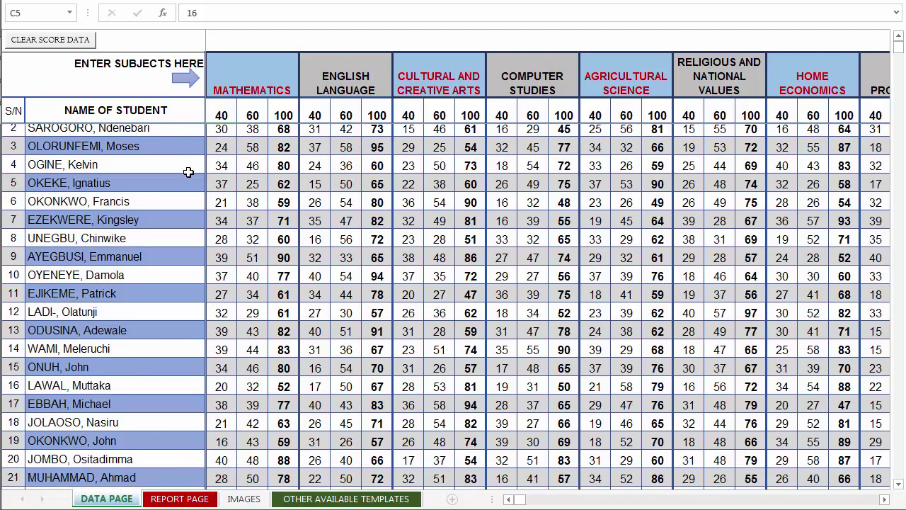
scroll(186, 172, up, 8)
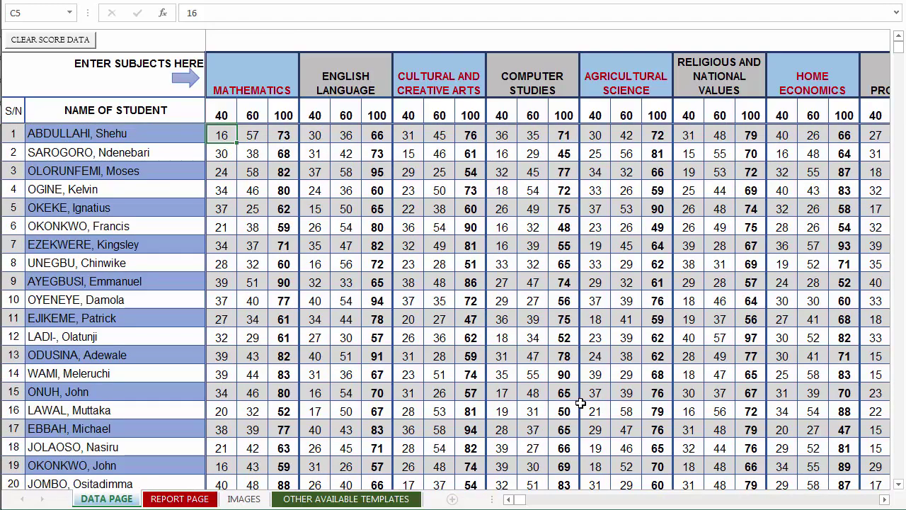
click(562, 500)
click(562, 501)
click(538, 501)
click(508, 500)
click(508, 500)
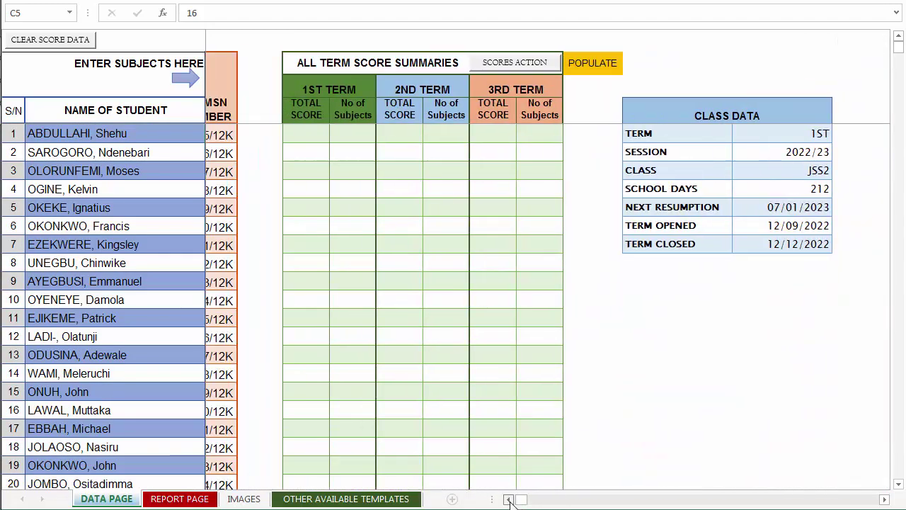
click(508, 500)
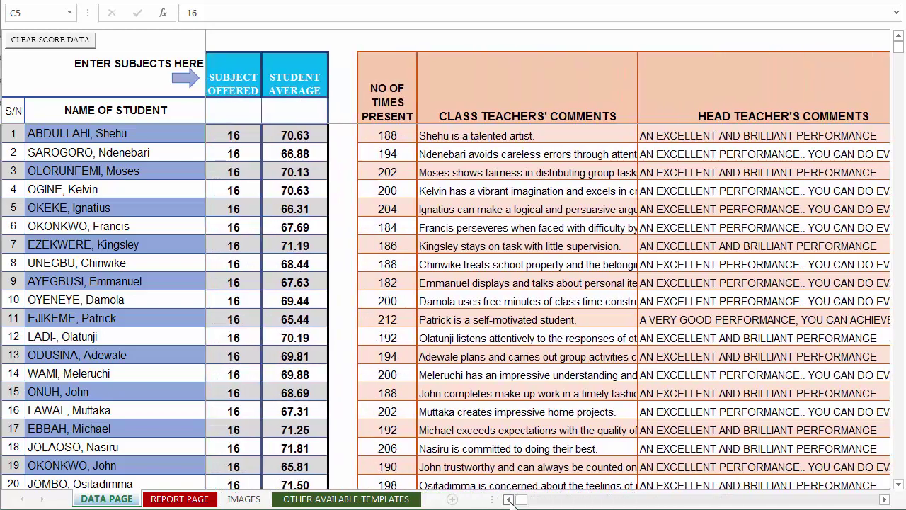
click(509, 499)
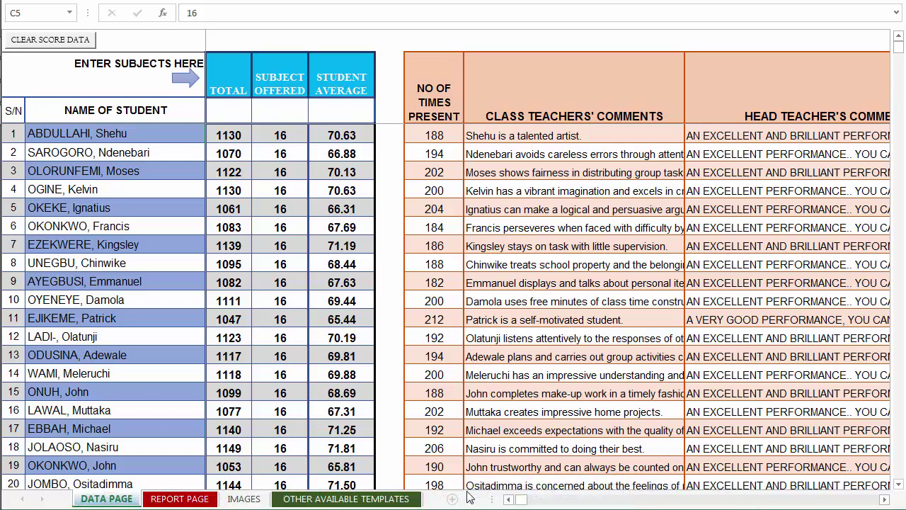
click(508, 499)
drag(509, 499, 508, 499)
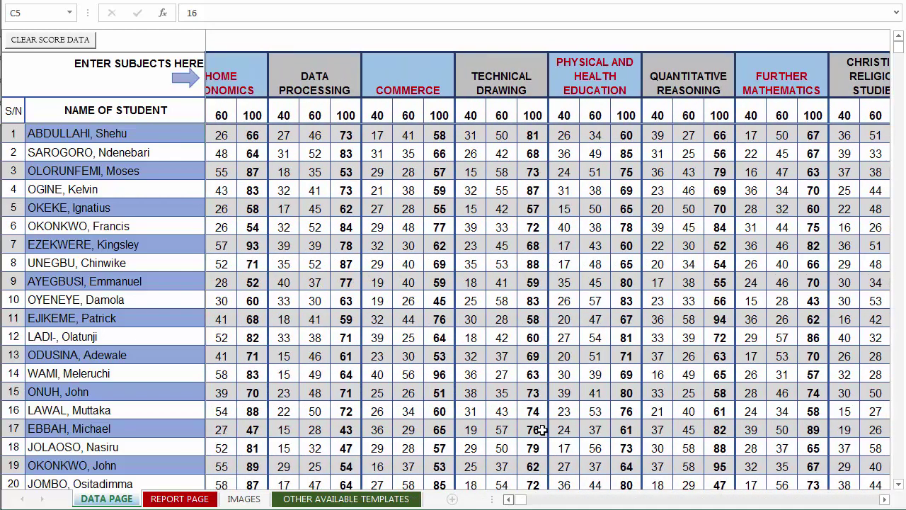
click(211, 500)
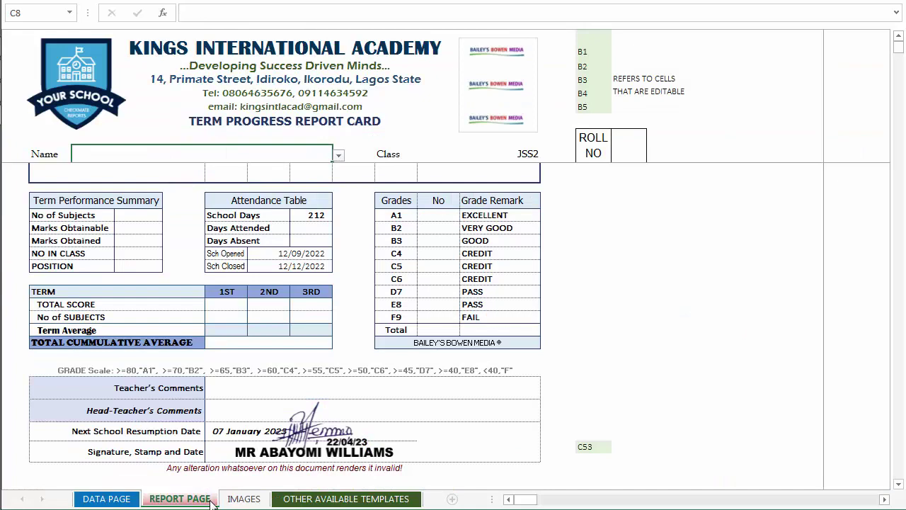
Load the first student's results into the report card from the Name dropdown
scroll(293, 361, up, 8)
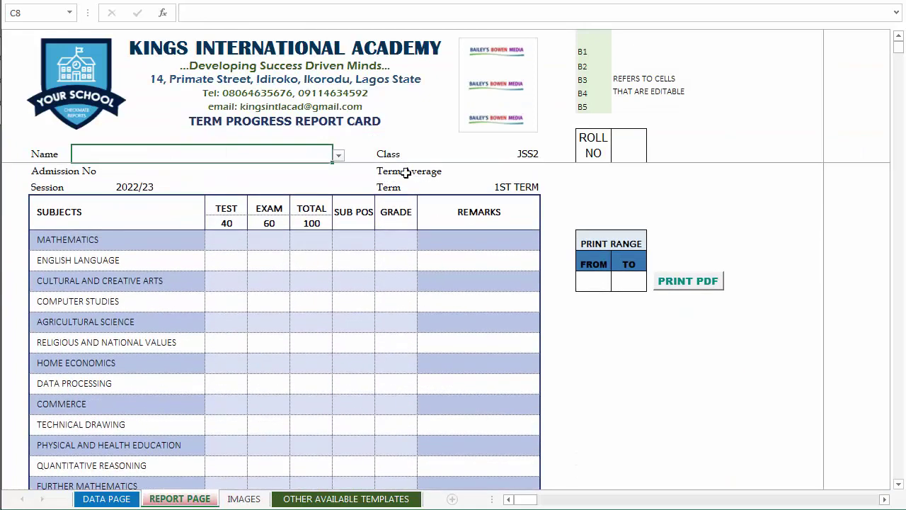
click(339, 155)
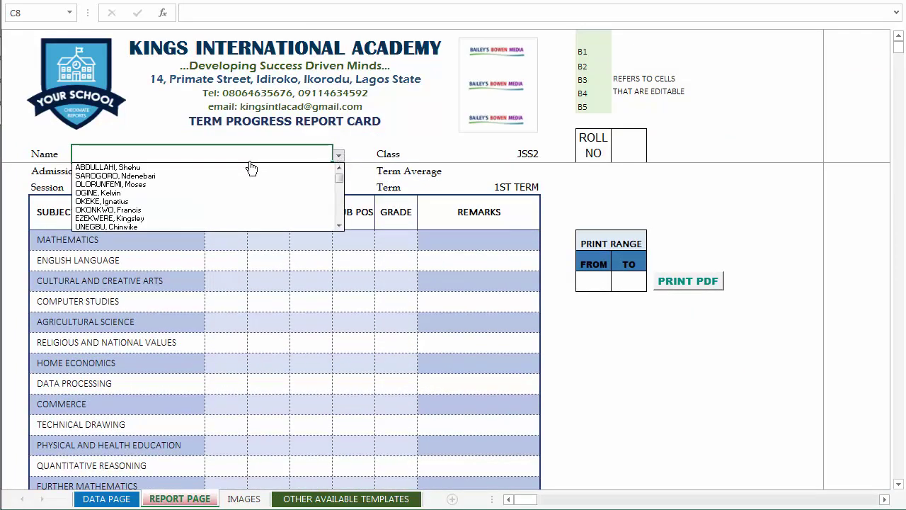
click(254, 167)
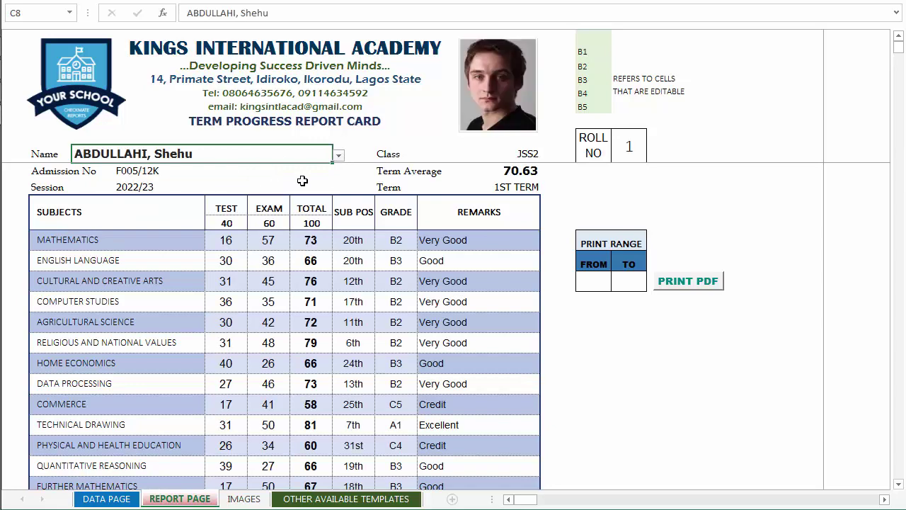
Scroll through the full report card, then switch it to the roll number 3 student
scroll(319, 188, down, 6)
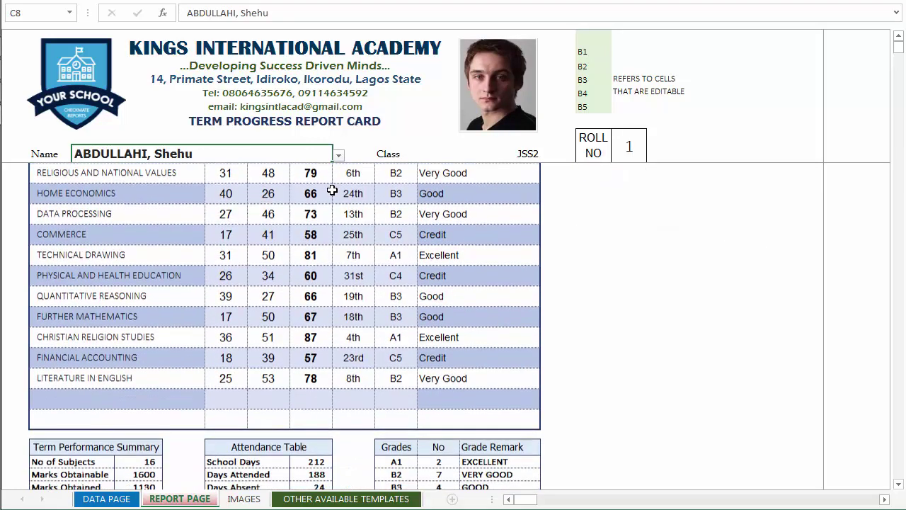
scroll(332, 189, down, 2)
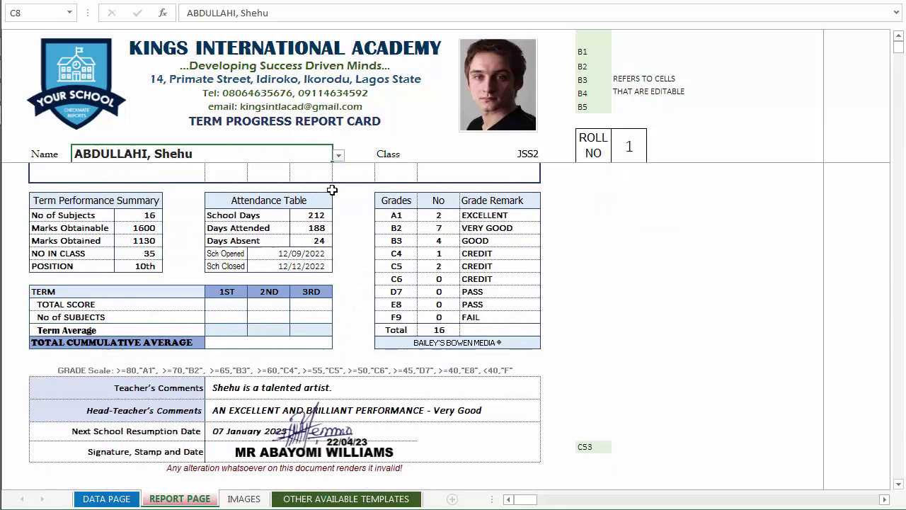
scroll(332, 189, up, 8)
scroll(334, 189, down, 2)
scroll(335, 191, up, 3)
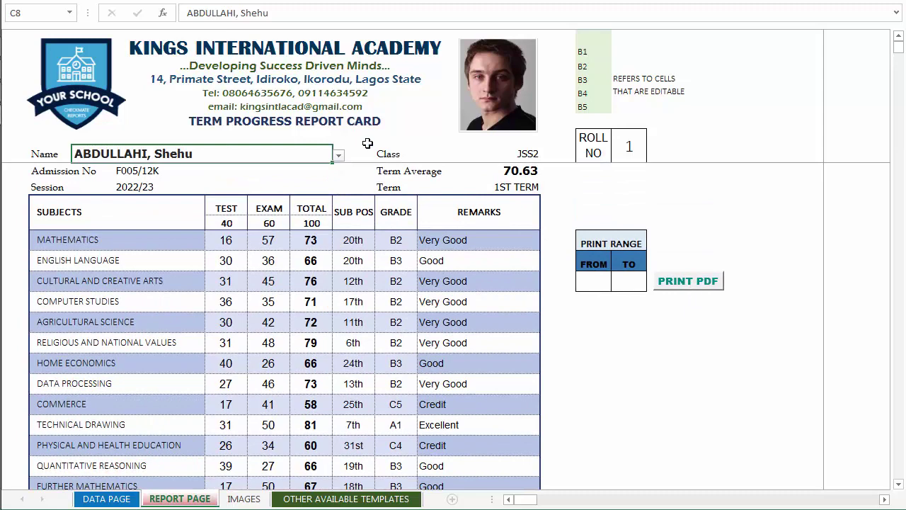
click(338, 155)
click(318, 184)
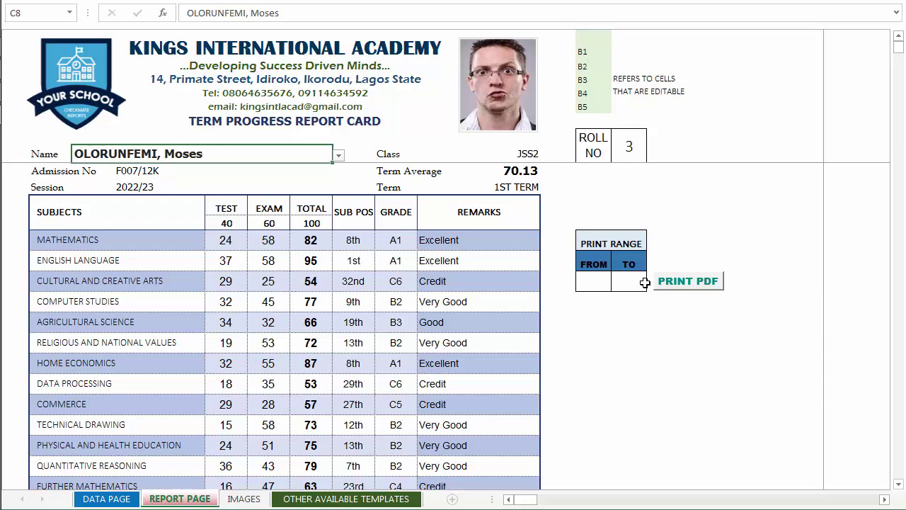
Set the print range FROM 4 TO 4
click(600, 279)
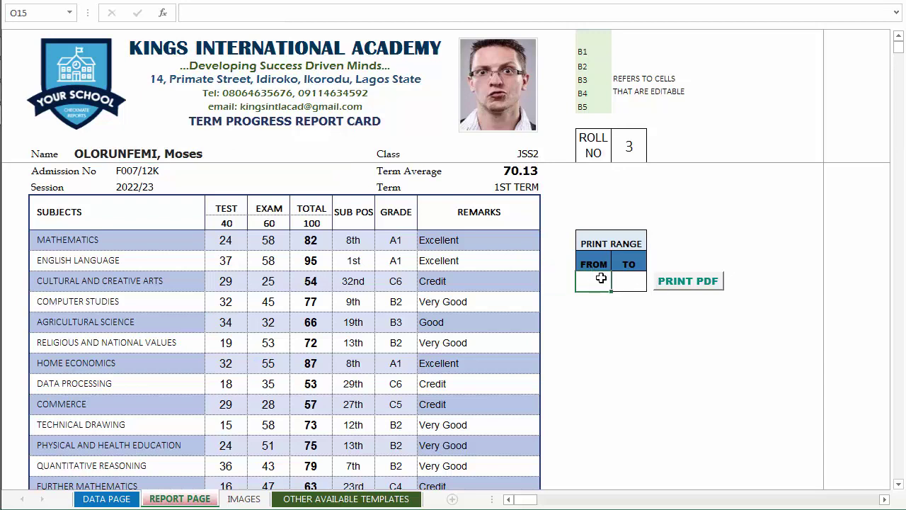
text(4)
click(640, 281)
text(4)
key(ctrl+Return)
Show the roll number 4 student's report card, review it, then return to DATA PAGE
click(288, 155)
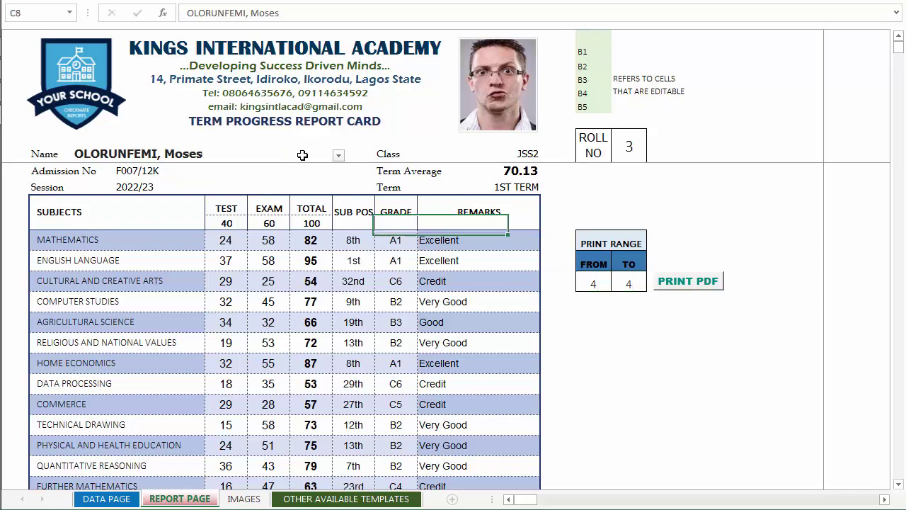
click(339, 155)
click(236, 185)
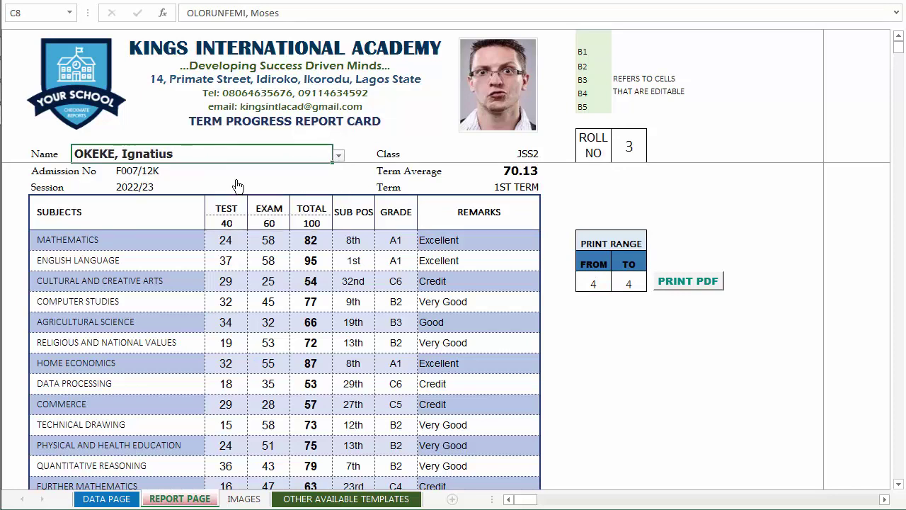
click(338, 156)
key(Up)
scroll(340, 161, up, 1)
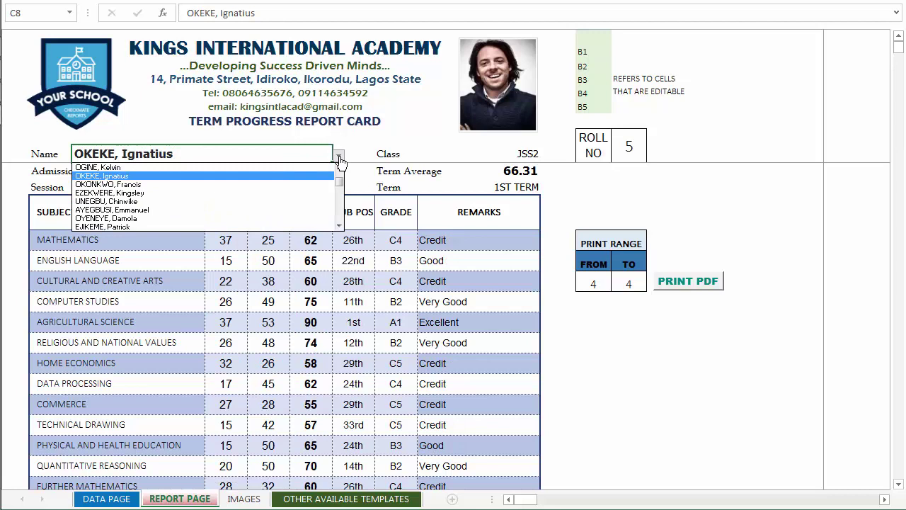
key(Up)
key(Return)
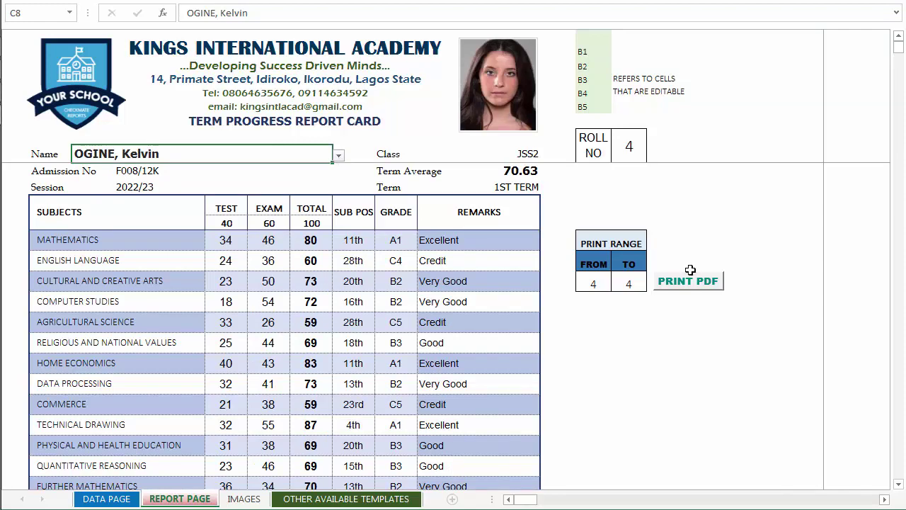
scroll(690, 270, down, 10)
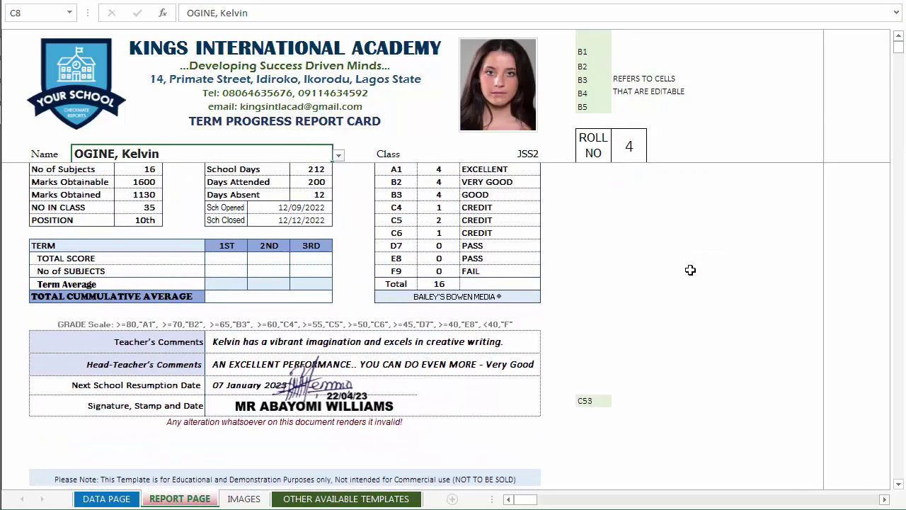
scroll(691, 270, down, 1)
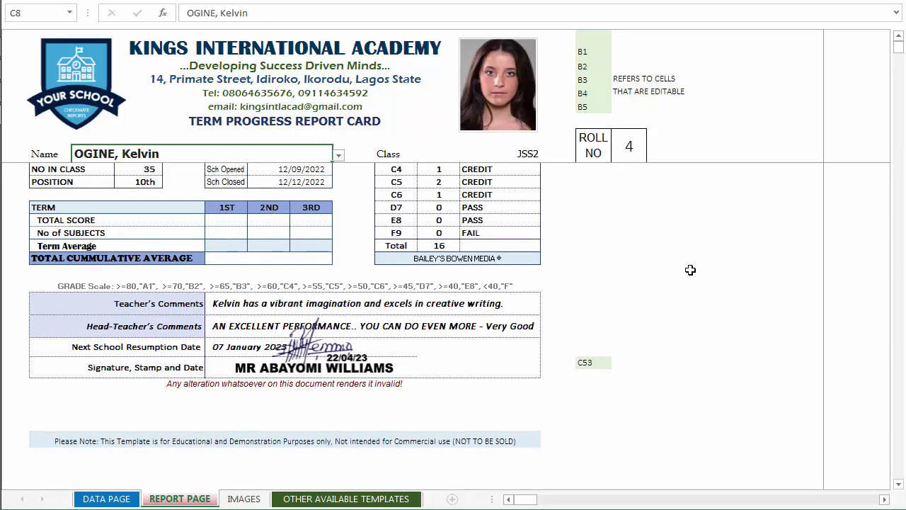
scroll(690, 270, up, 2)
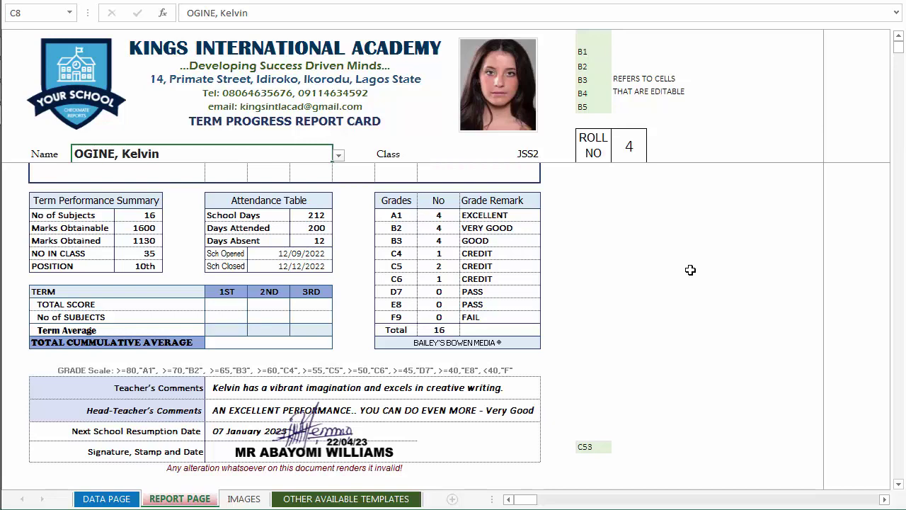
key(ctrl+Page_Up)
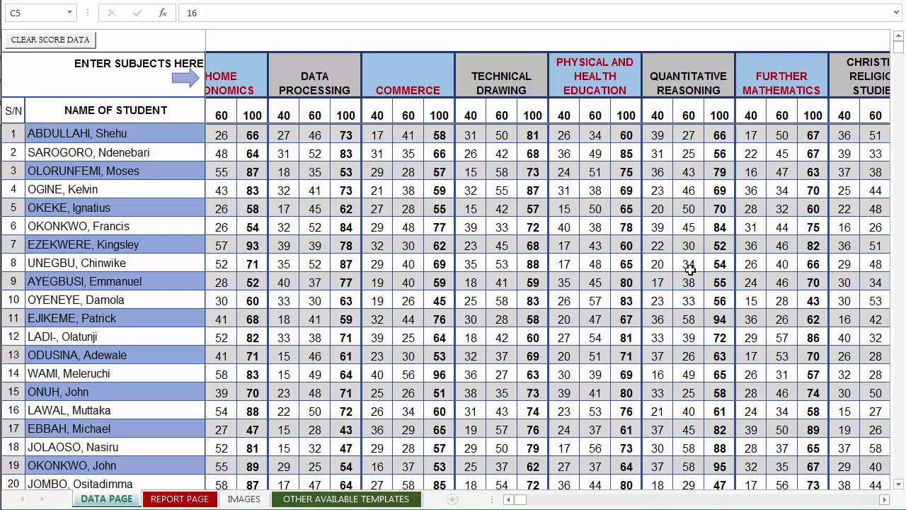
Save the 1st term scores using the SAVE action in the scores dropdown
scroll(689, 269, right, 10)
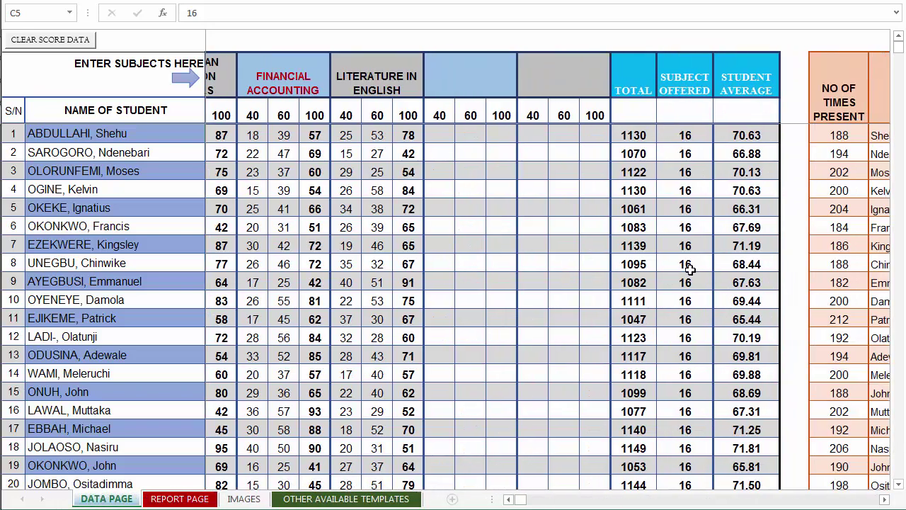
scroll(689, 269, right, 12)
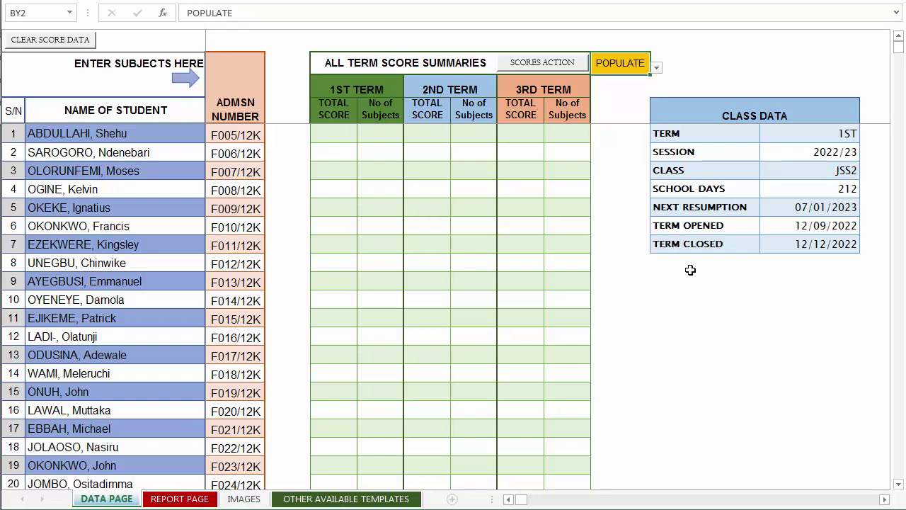
key(alt+Down)
key(Up)
key(Return)
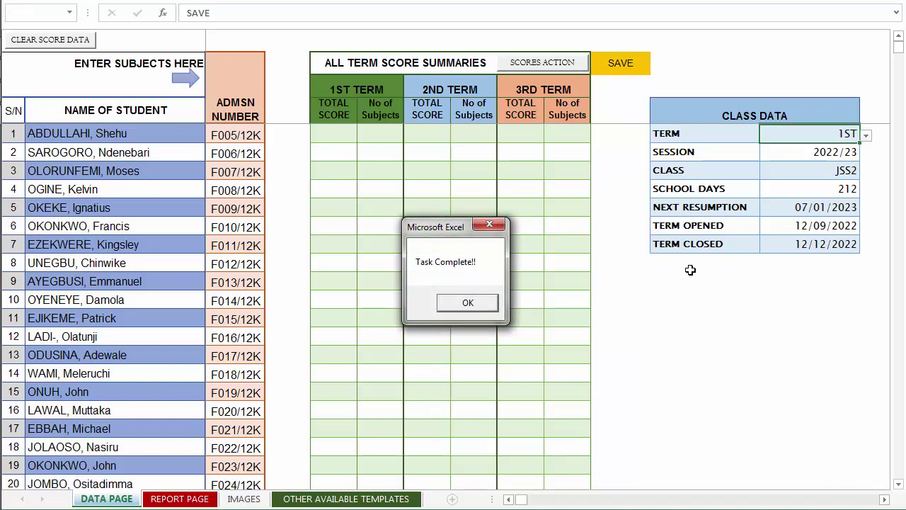
key(Return)
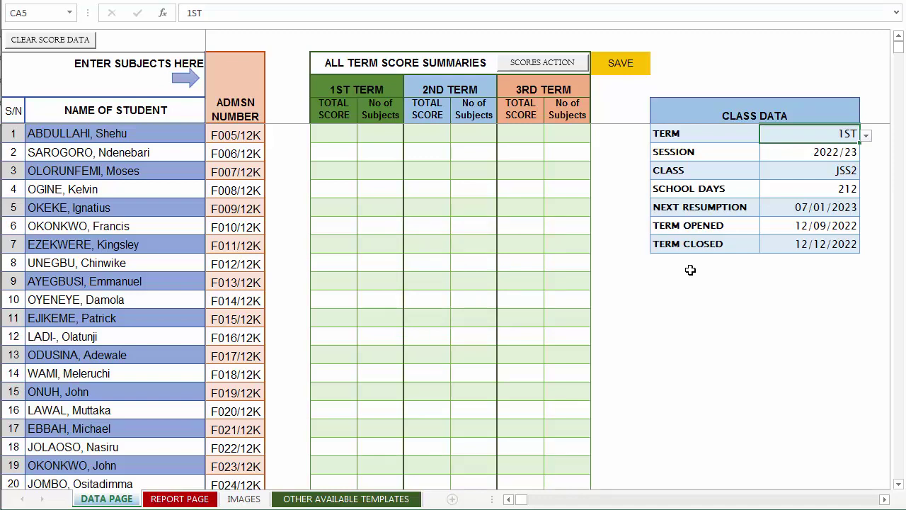
Run POPULATE to fill the term summaries, then view the report card showing 1130 marks, 70.63 average
key(Up)
key(Up)
key(Up)
key(Left)
key(Left)
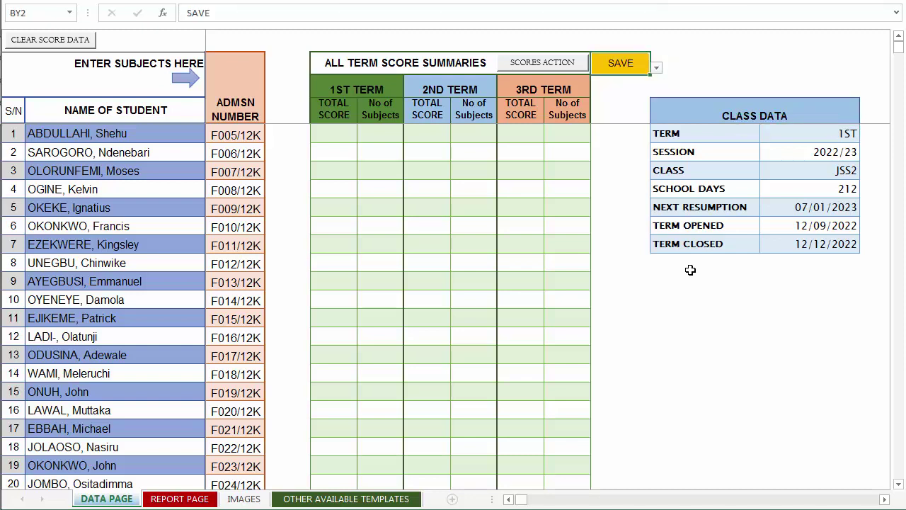
key(alt+Down)
key(Down)
key(Return)
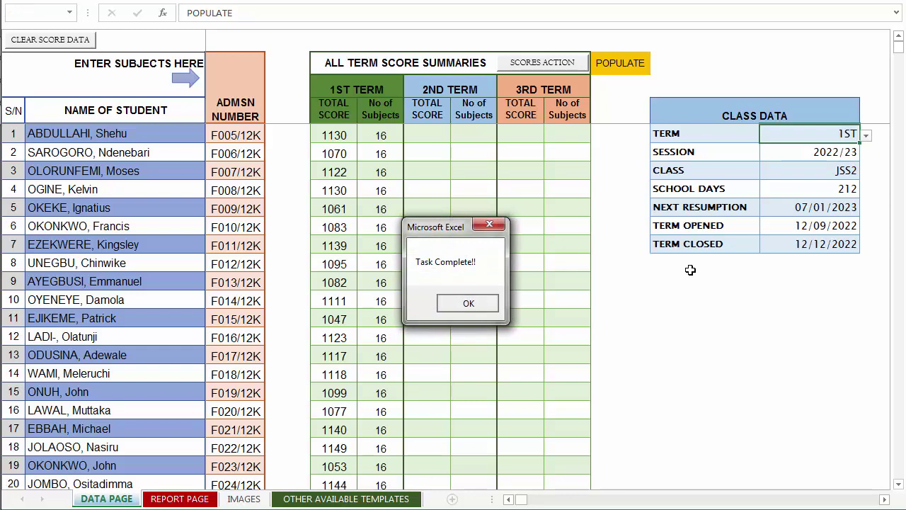
key(Return)
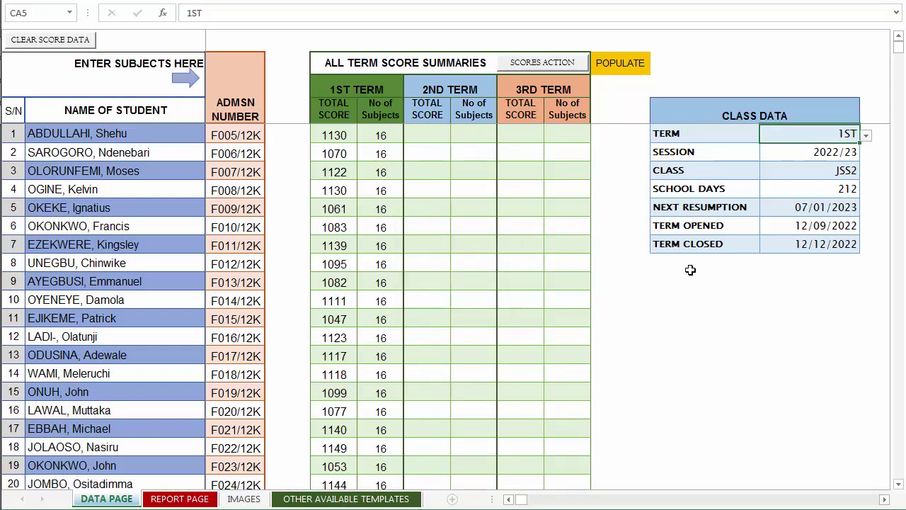
scroll(690, 270, down, 9)
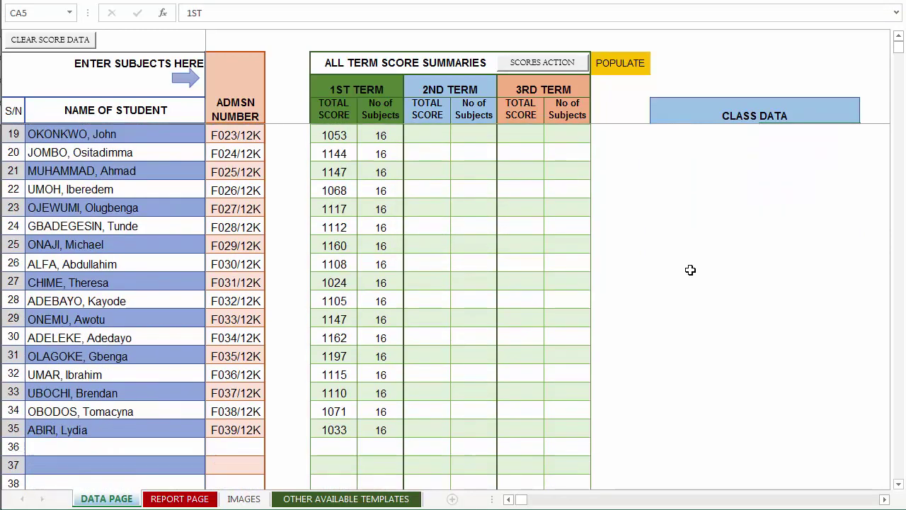
scroll(691, 270, up, 6)
scroll(690, 270, up, 3)
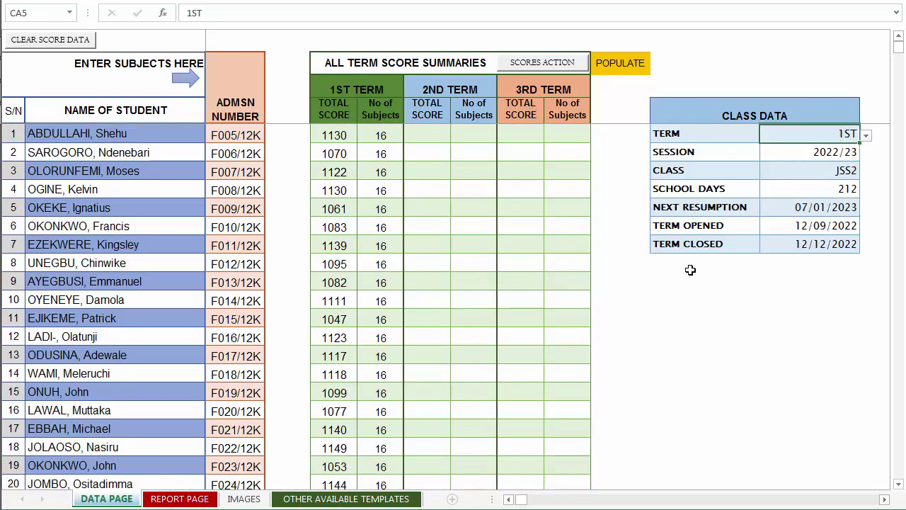
key(ctrl+Page_Down)
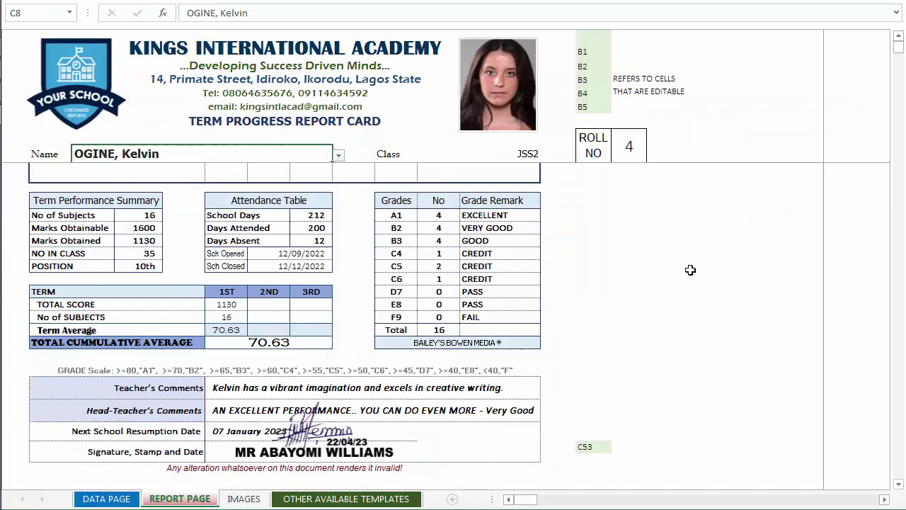
Check roll 4's term table (1st term total, 16 subjects, 70.63 cumulative average), then return to DATA PAGE
scroll(691, 269, up, 4)
scroll(691, 270, down, 5)
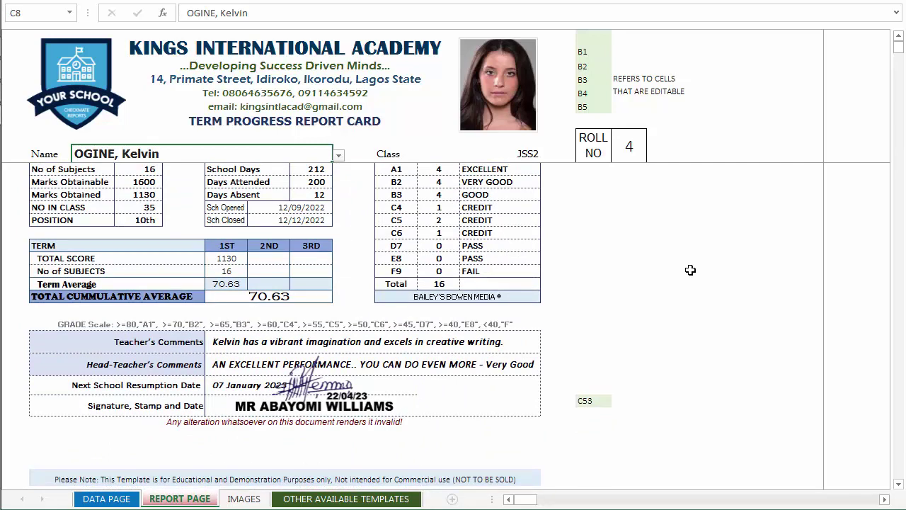
scroll(691, 269, up, 5)
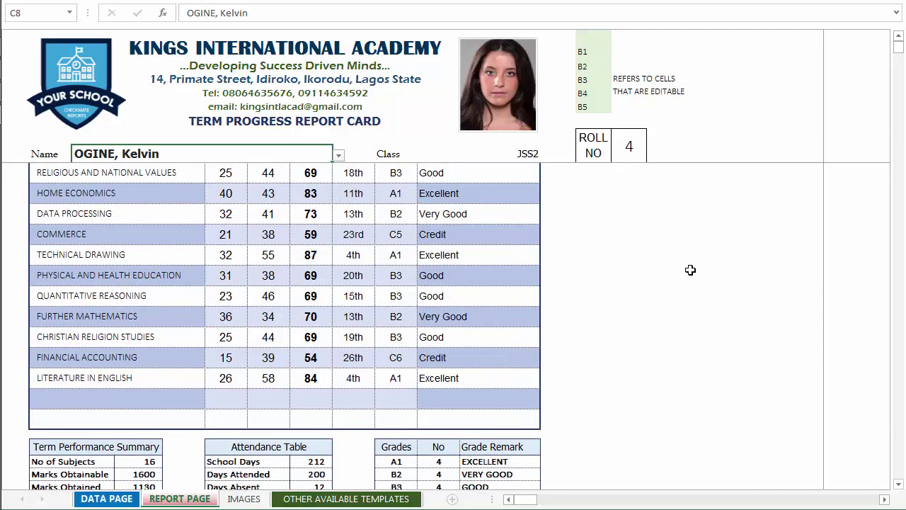
key(ctrl+Page_Up)
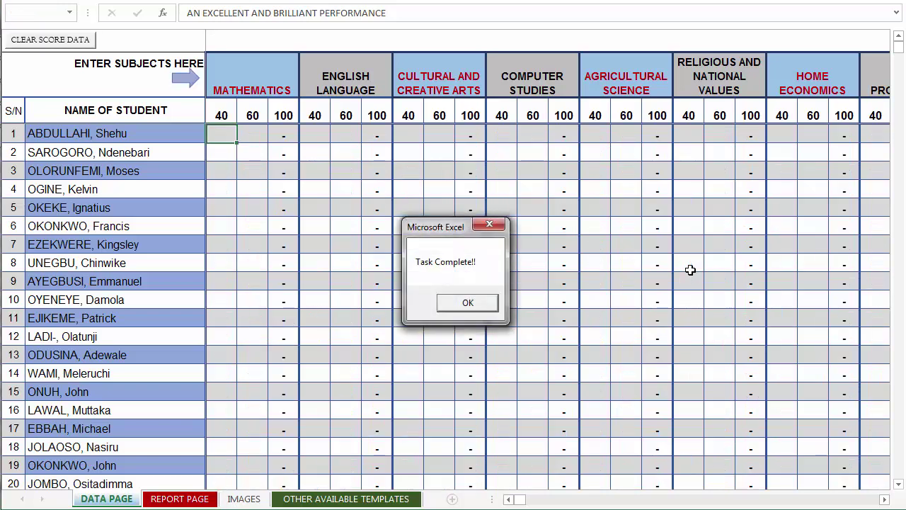
Dismiss the score-clearing Task Complete message and move across to the CLASS DATA TERM value
key(Return)
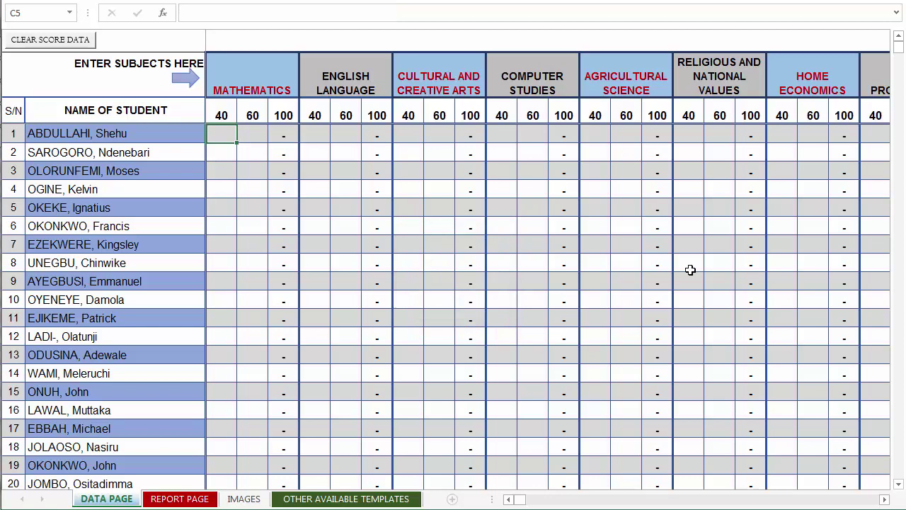
scroll(690, 269, right, 15)
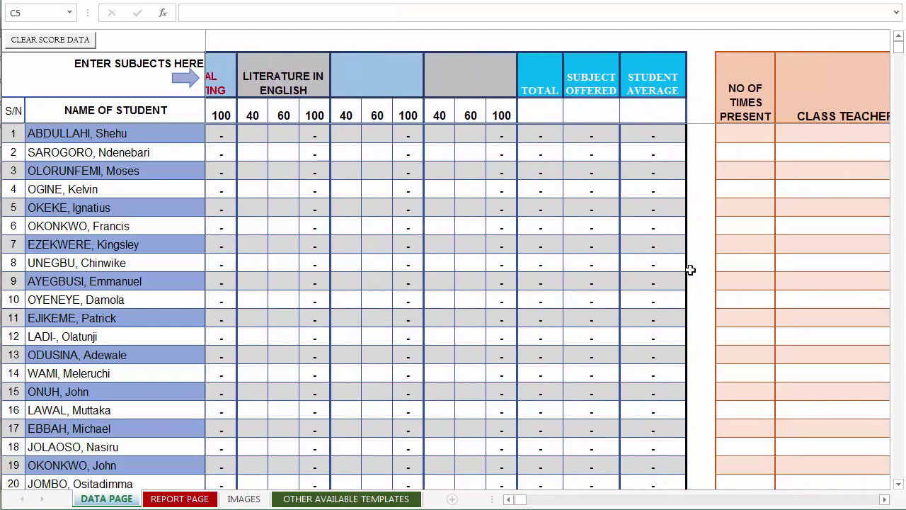
scroll(690, 270, right, 10)
key(ctrl+Right)
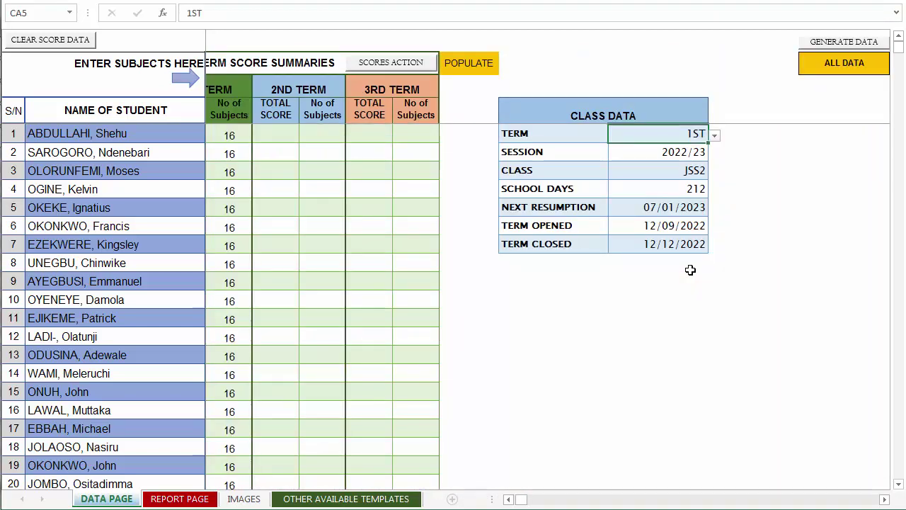
Set the current term in the class data to 2ND
key(alt+Down)
key(Down)
key(Return)
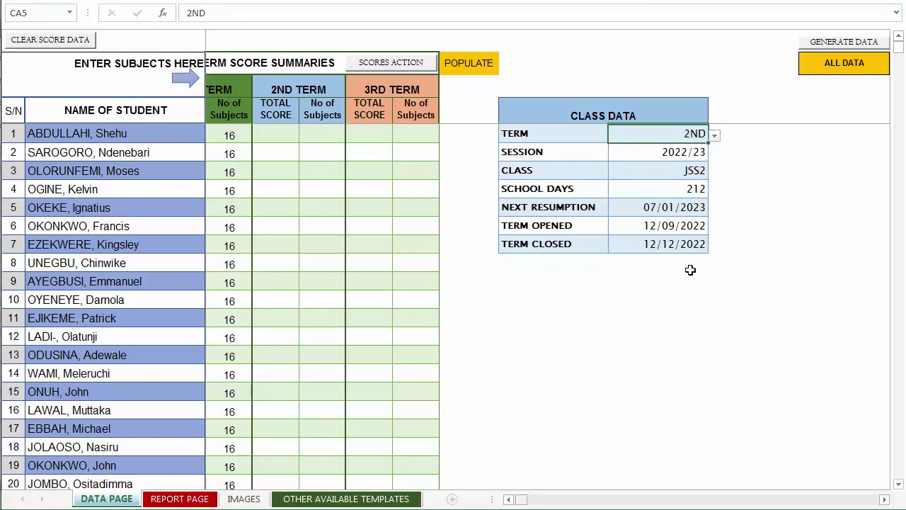
scroll(690, 270, left, 4)
scroll(690, 269, left, 10)
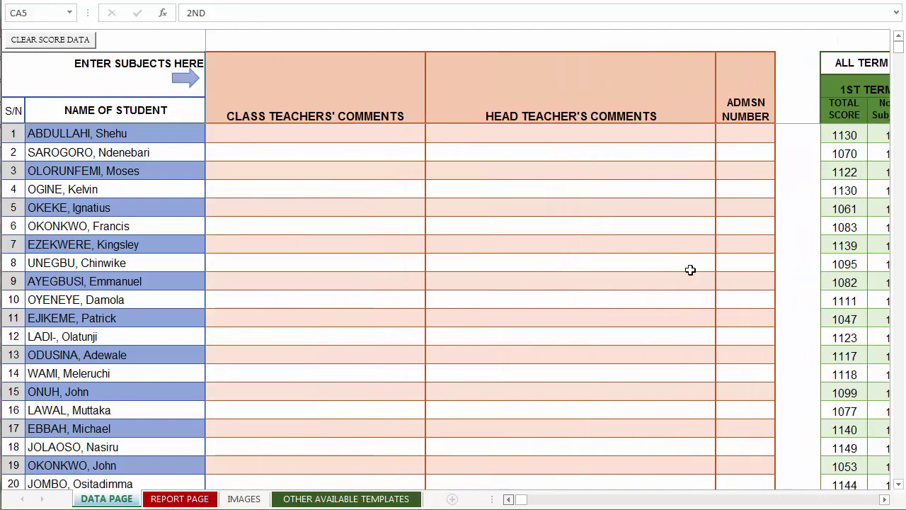
scroll(691, 270, left, 8)
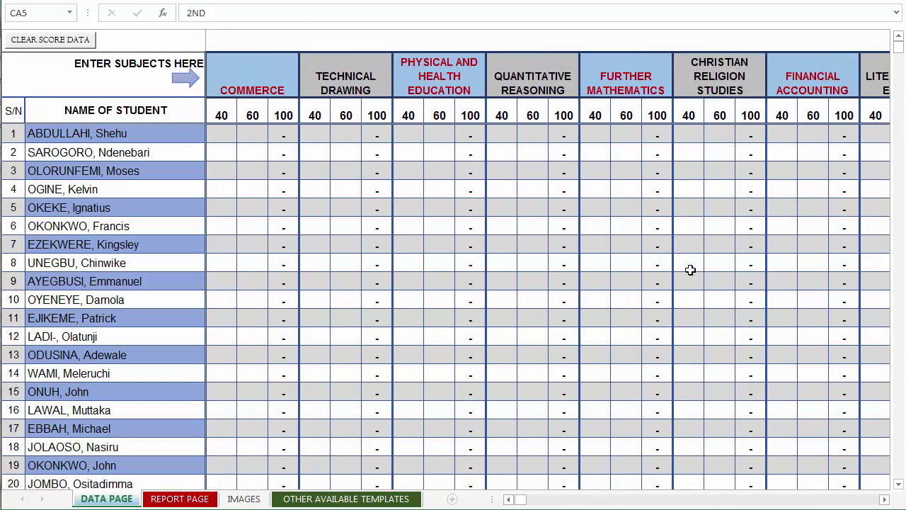
scroll(691, 270, right, 3)
Enter 240 school days, next resumption 24/04/23, term opened 7/01/2023 and term closed 7/4/23
key(Down)
key(Down)
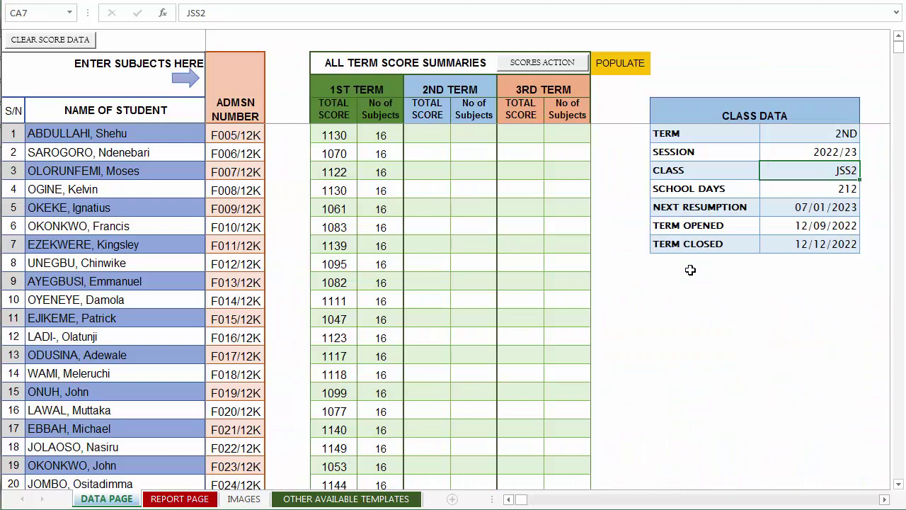
key(Down)
text(240)
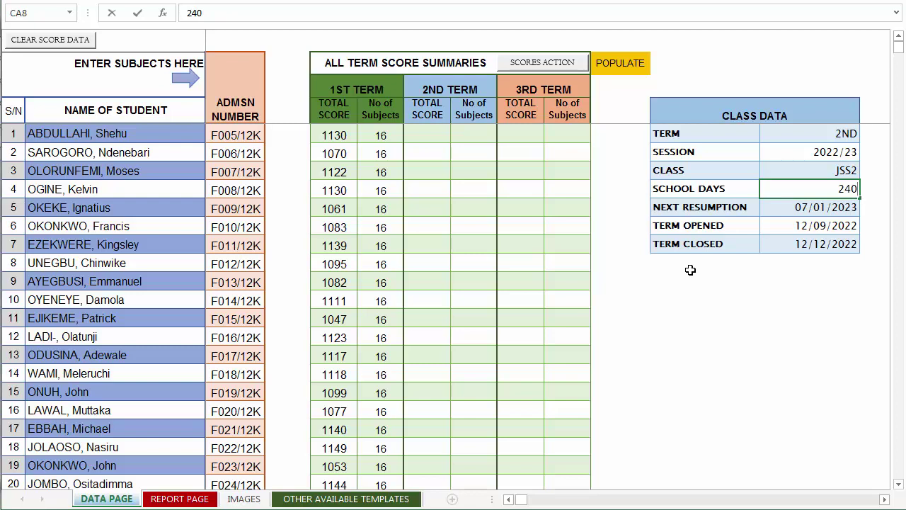
key(Return)
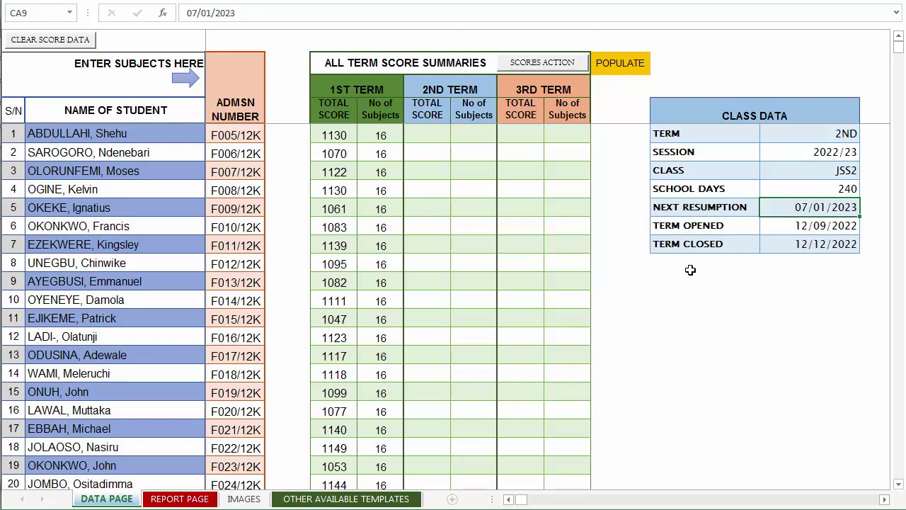
text(24/)
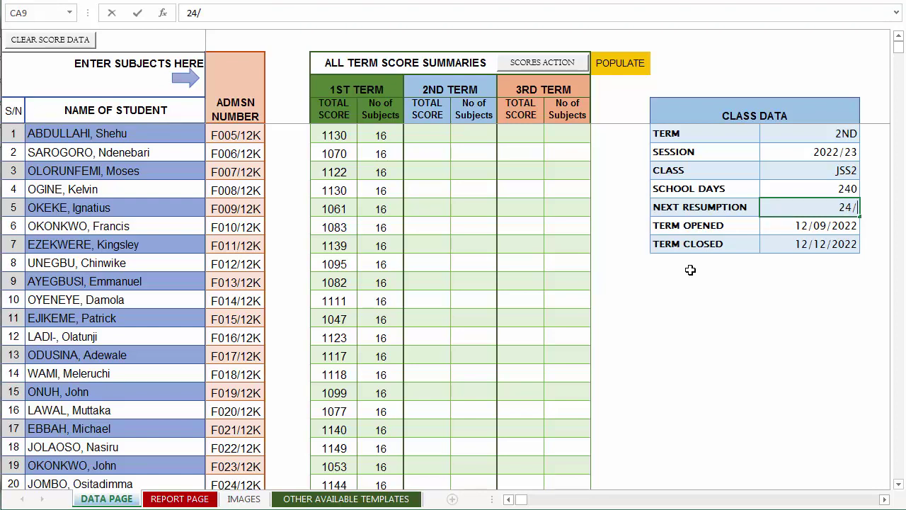
text(04/23)
key(Return)
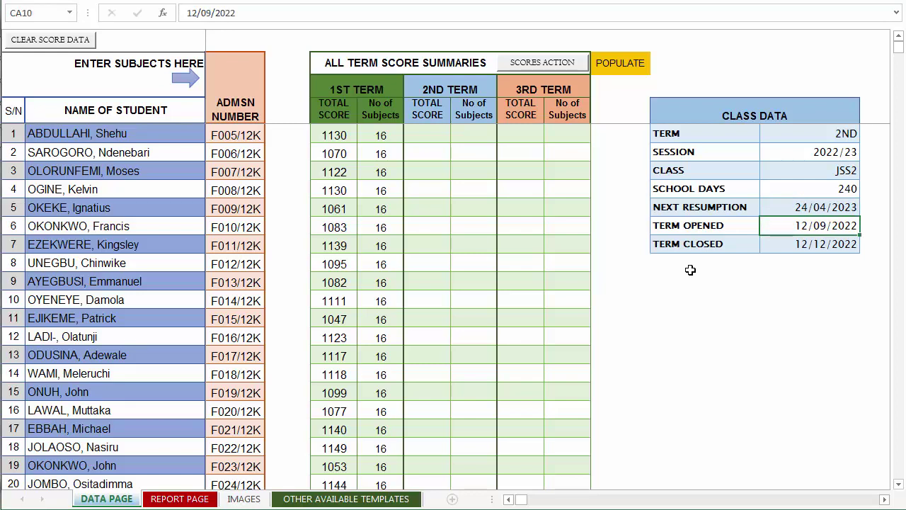
text(7)
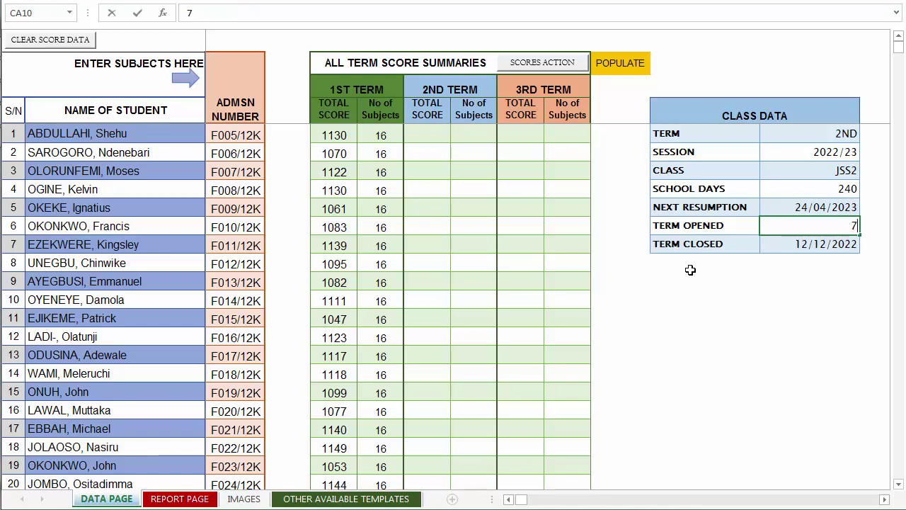
text(/0)
text(1)
text(/2023)
key(Return)
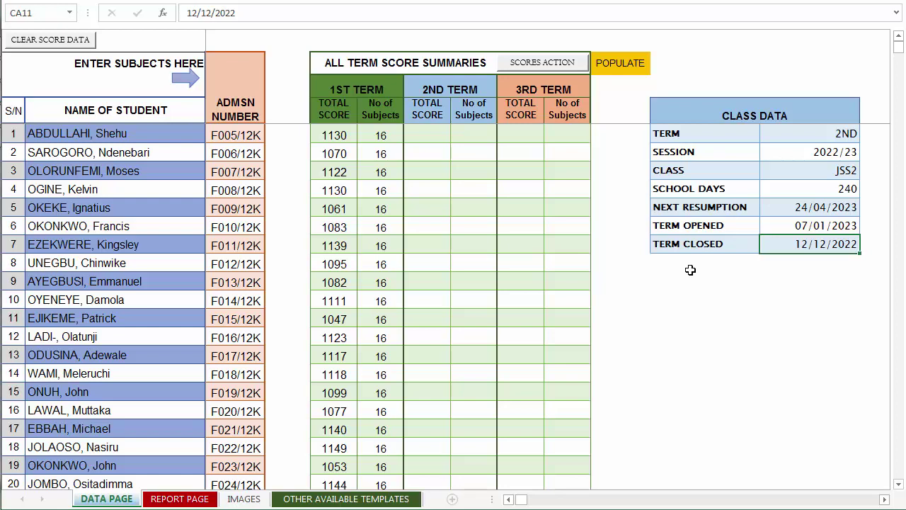
text(7/4)
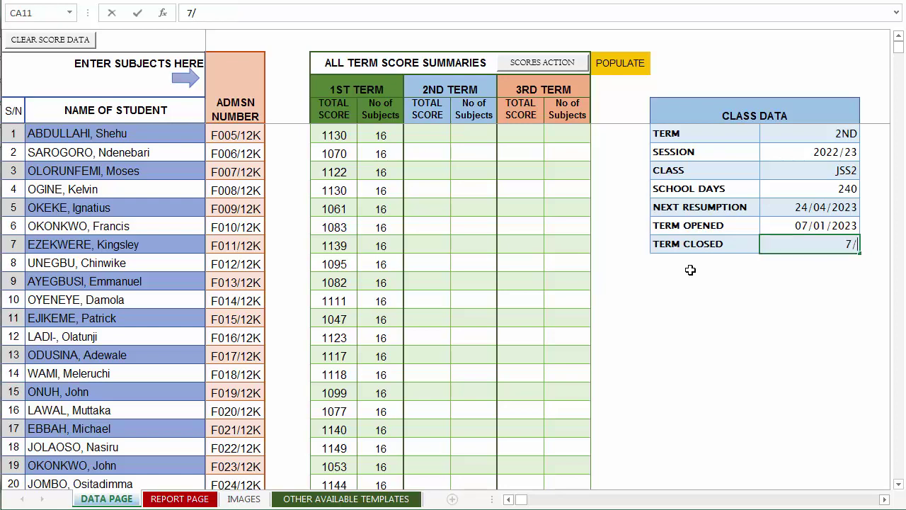
text(/23)
key(Return)
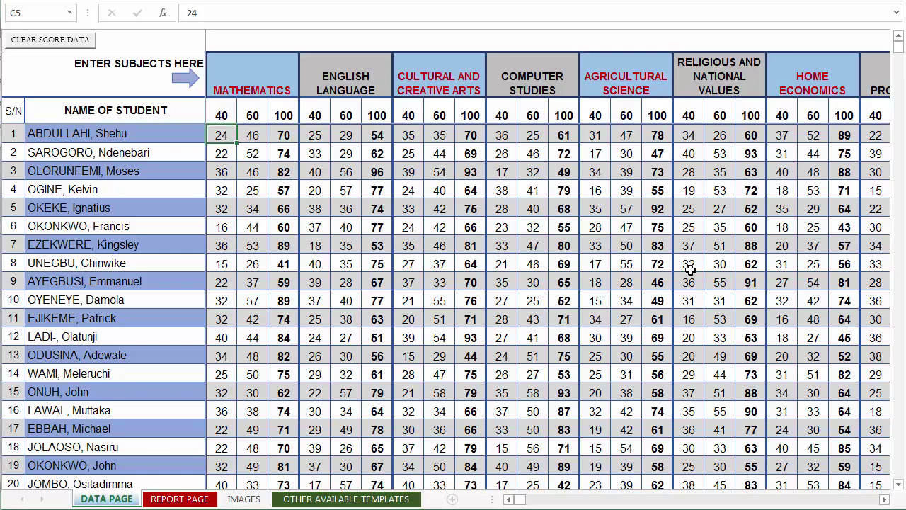
Scroll across the subject columns to review the new 40/60/100 scores through Further Mathematics
scroll(691, 269, right, 3)
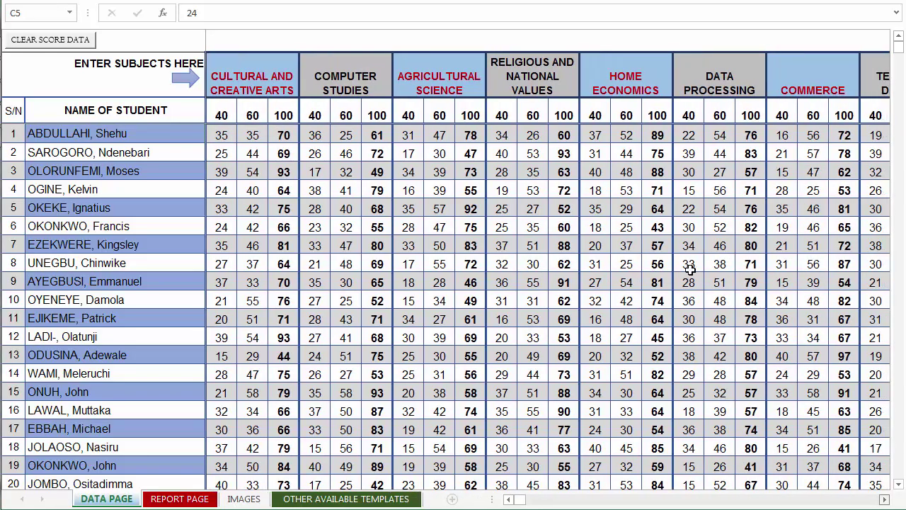
scroll(691, 269, right, 6)
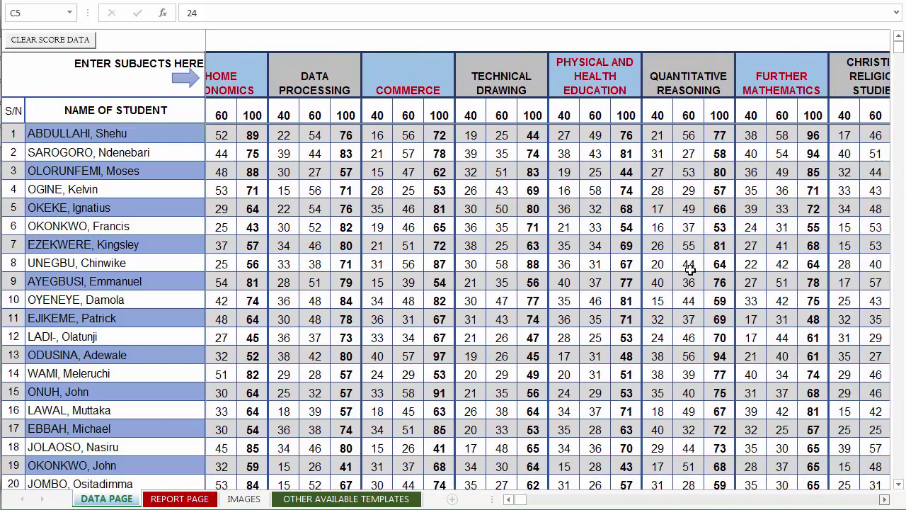
Look over roll 4's report card with its 68.50 2nd term average, then return to DATA PAGE
key(ctrl+Page_Down)
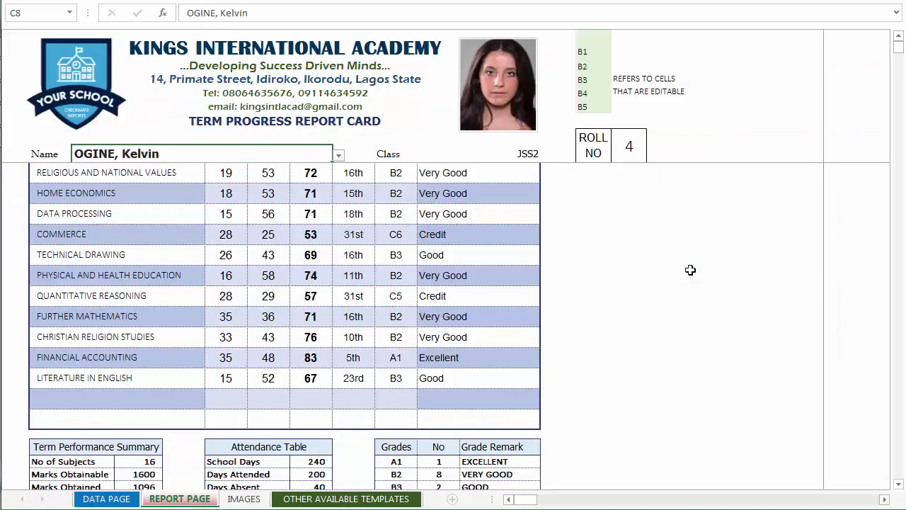
scroll(691, 269, up, 3)
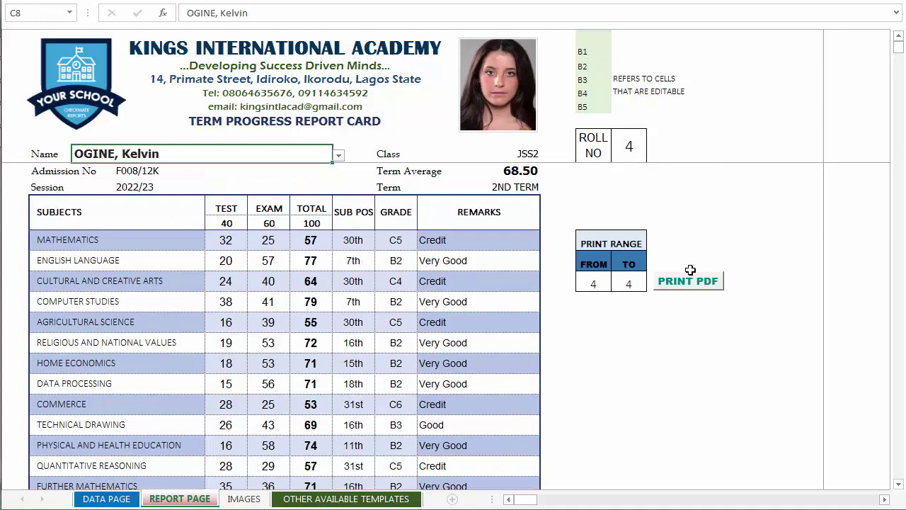
scroll(690, 270, down, 8)
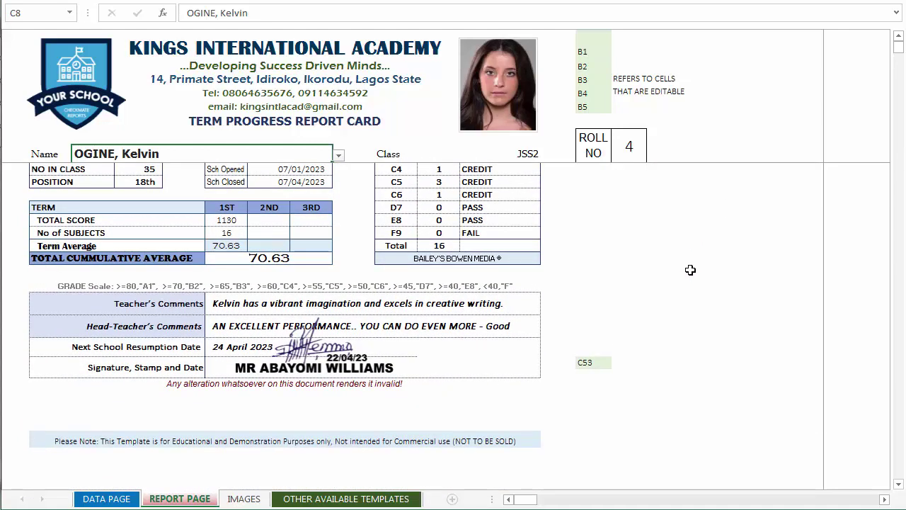
scroll(691, 270, up, 1)
scroll(691, 269, up, 2)
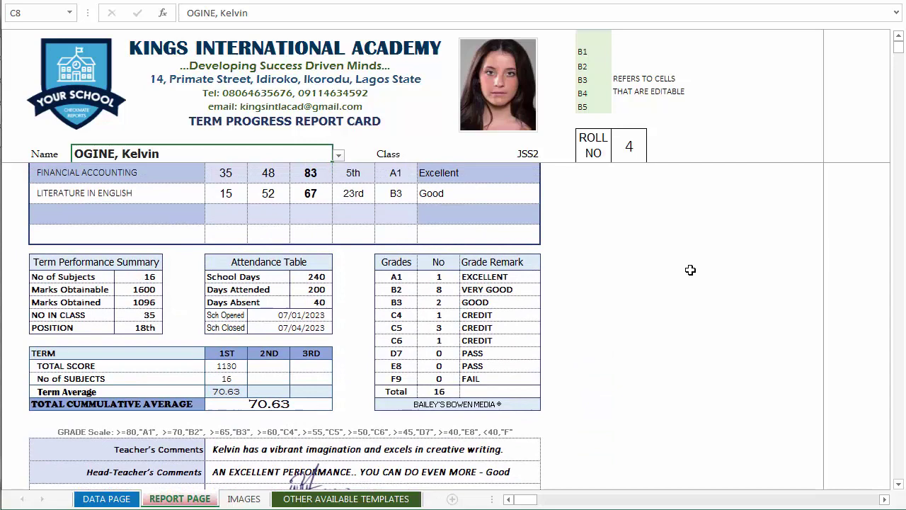
scroll(690, 270, down, 2)
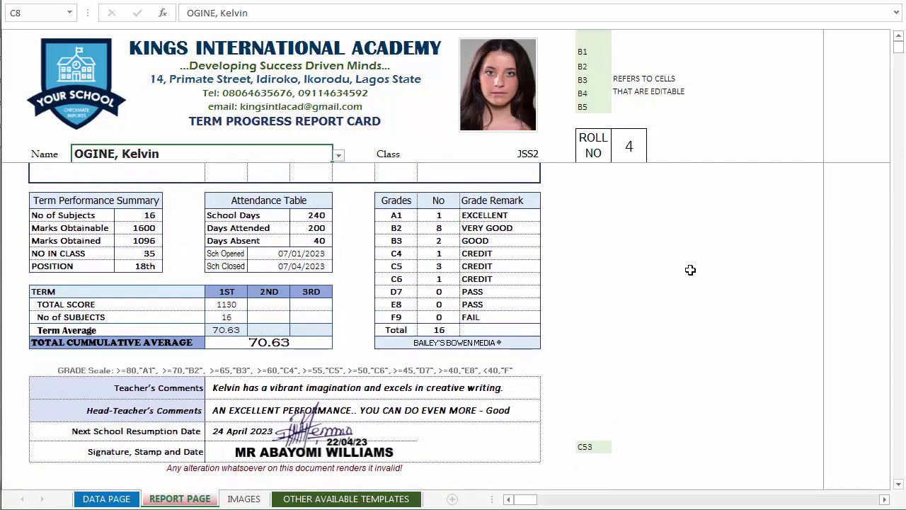
key(ctrl+Page_Up)
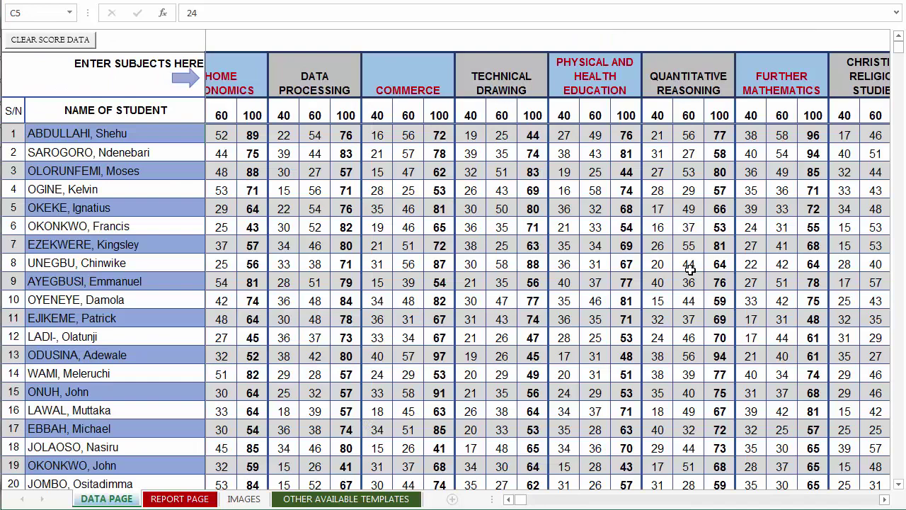
Run the SAVE scores action to store the 2nd term scores
scroll(691, 269, right, 15)
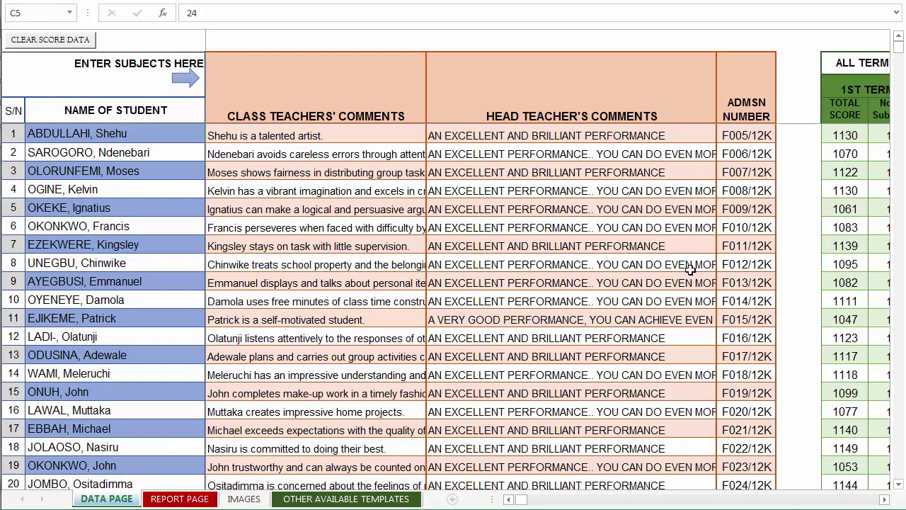
scroll(691, 270, right, 5)
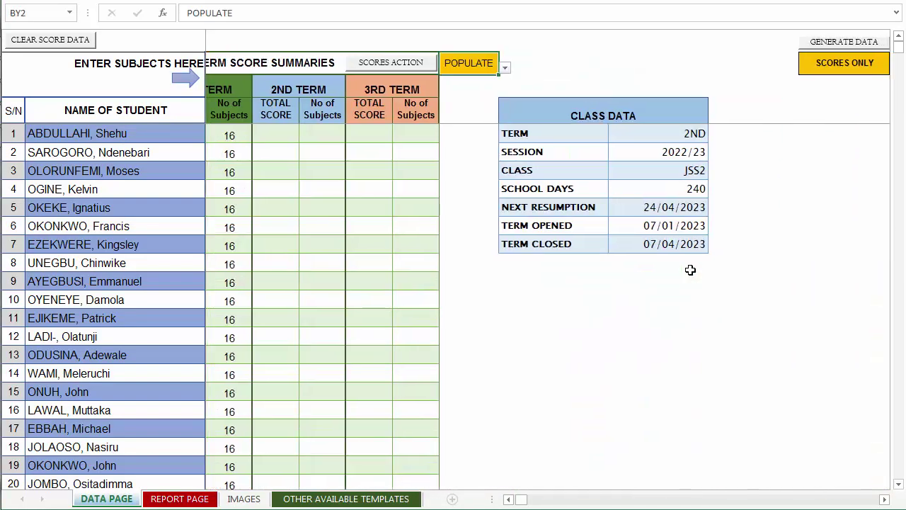
key(alt+Down)
key(Up)
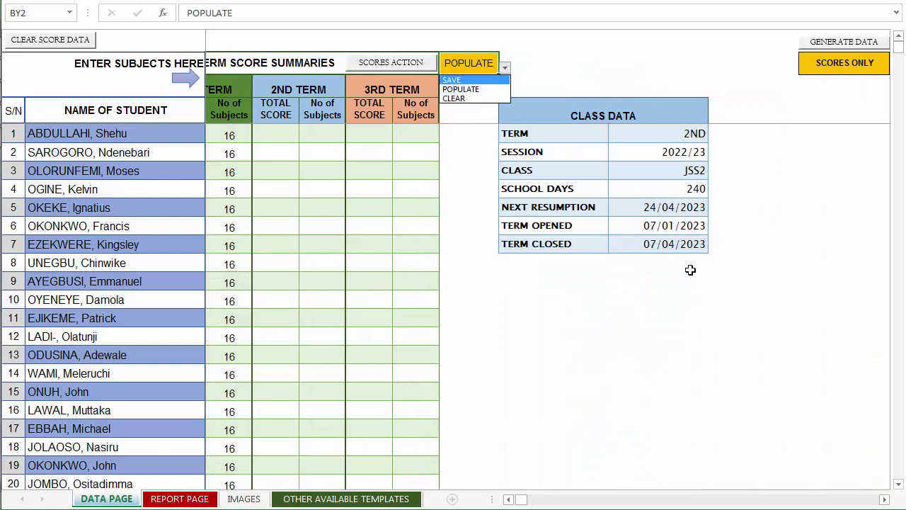
key(Return)
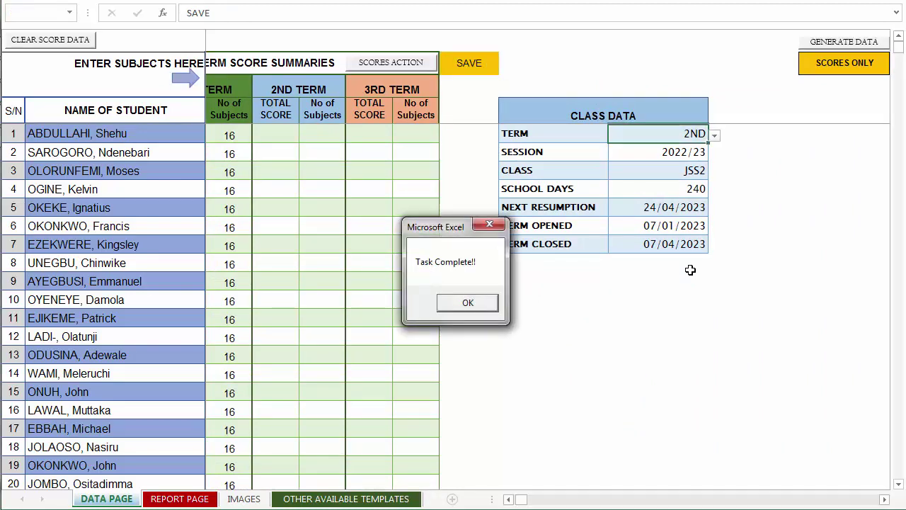
key(Return)
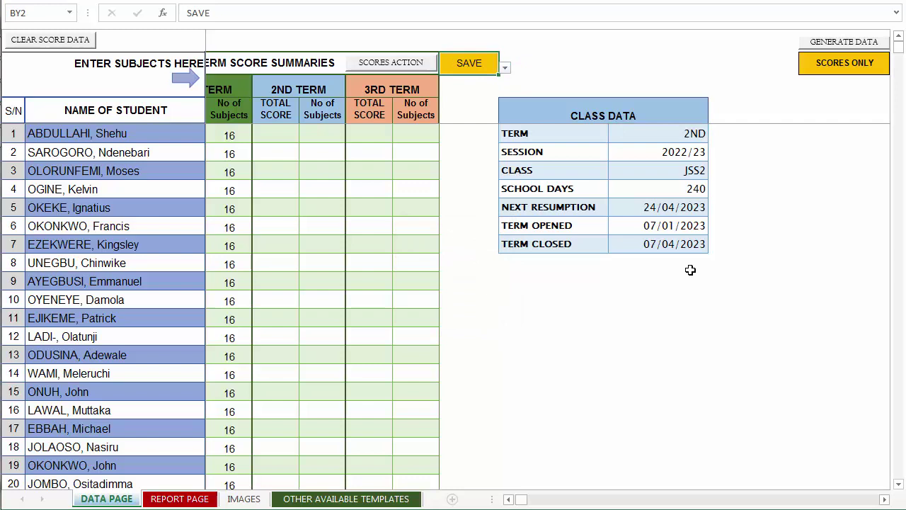
Run the POPULATE scores action to fill 2nd term totals and subject counts
key(alt+Down)
key(Down)
key(Return)
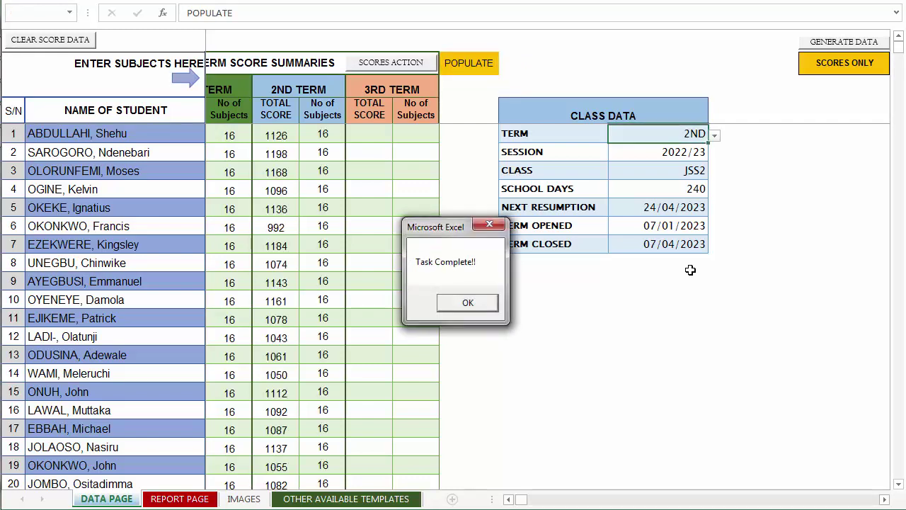
key(Return)
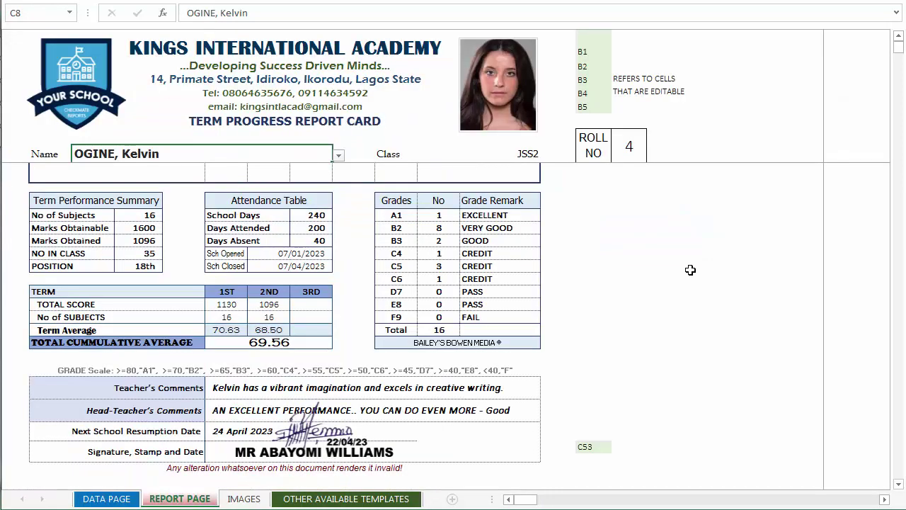
Scroll up roll 4's report card to the header and the 1st/2nd term summary averaging 69.56
scroll(691, 270, up, 7)
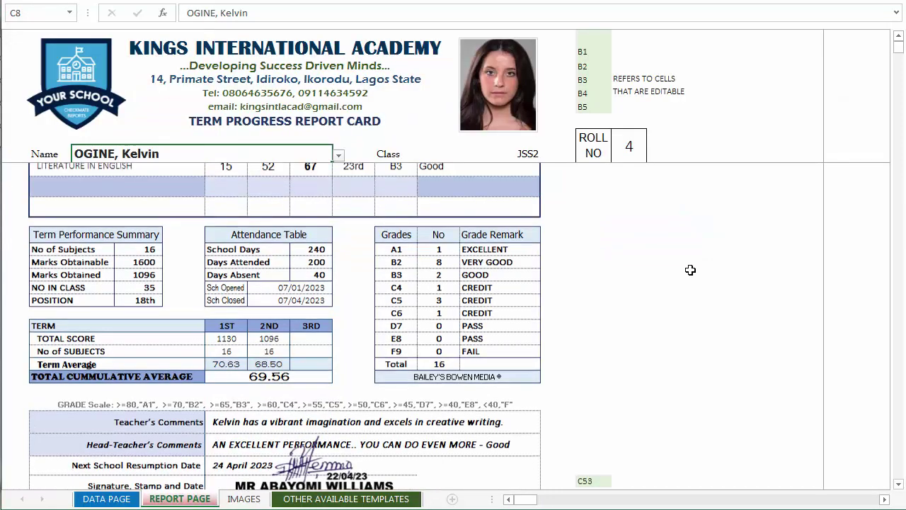
scroll(691, 270, up, 1)
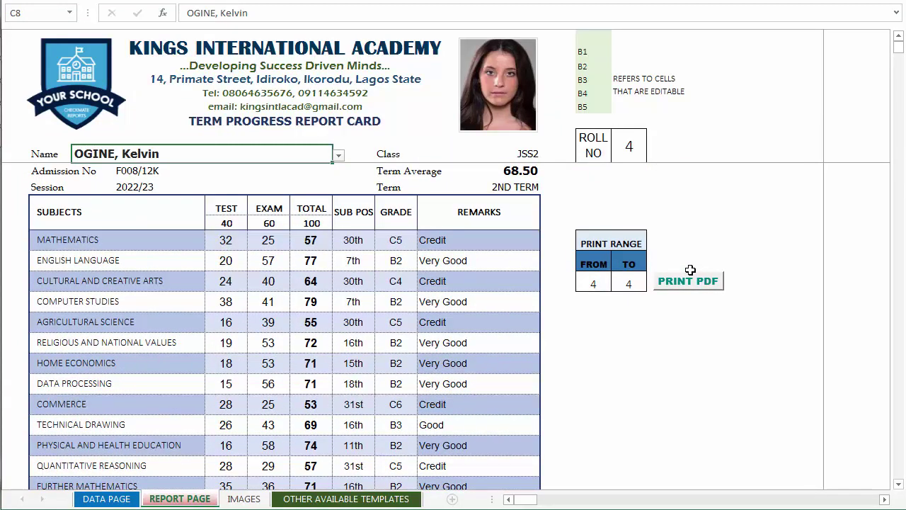